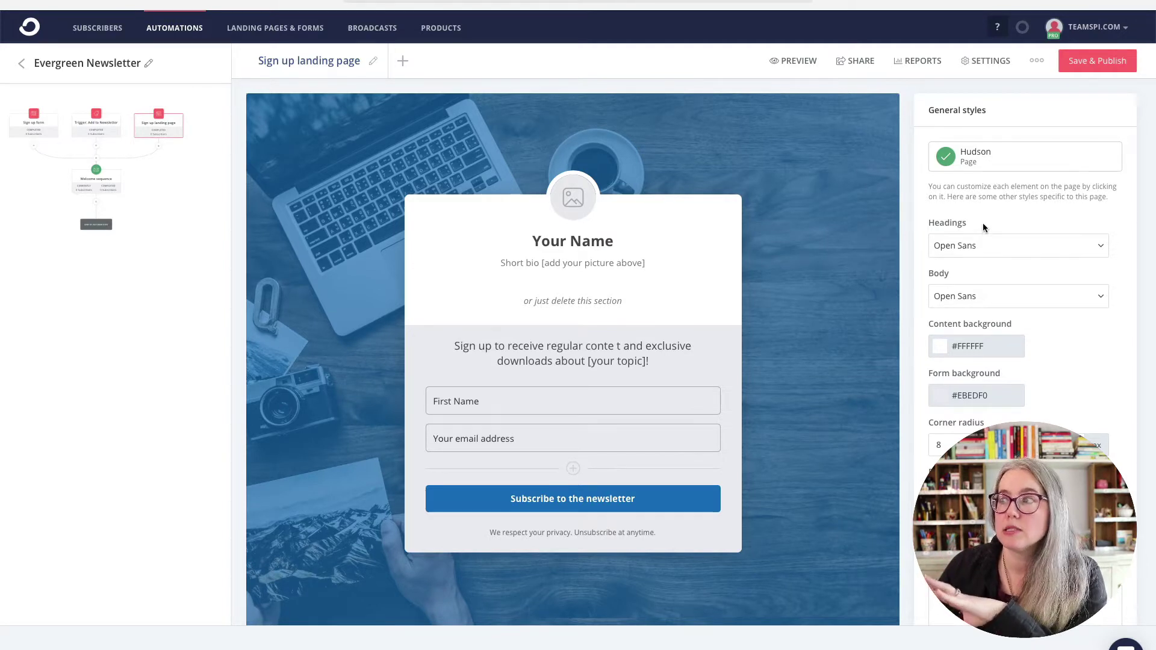
# Look through the fonts available for the landing page's headings and body text
pyautogui.click(973, 251)
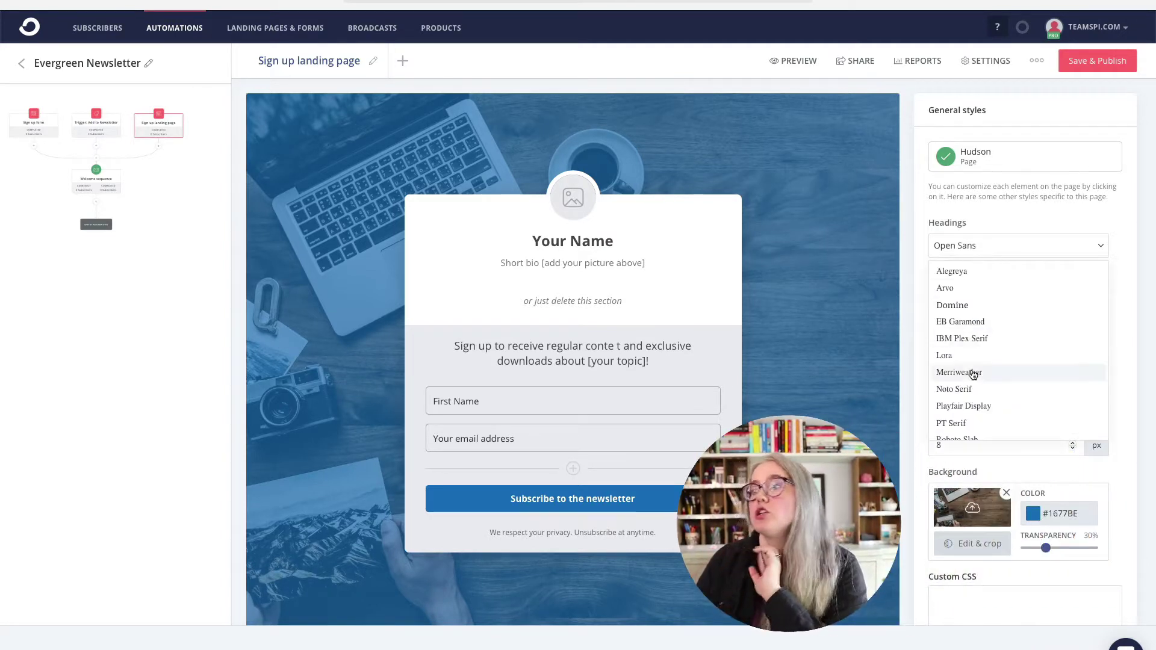
pyautogui.scroll(-6, 978, 391)
pyautogui.scroll(-2, 985, 411)
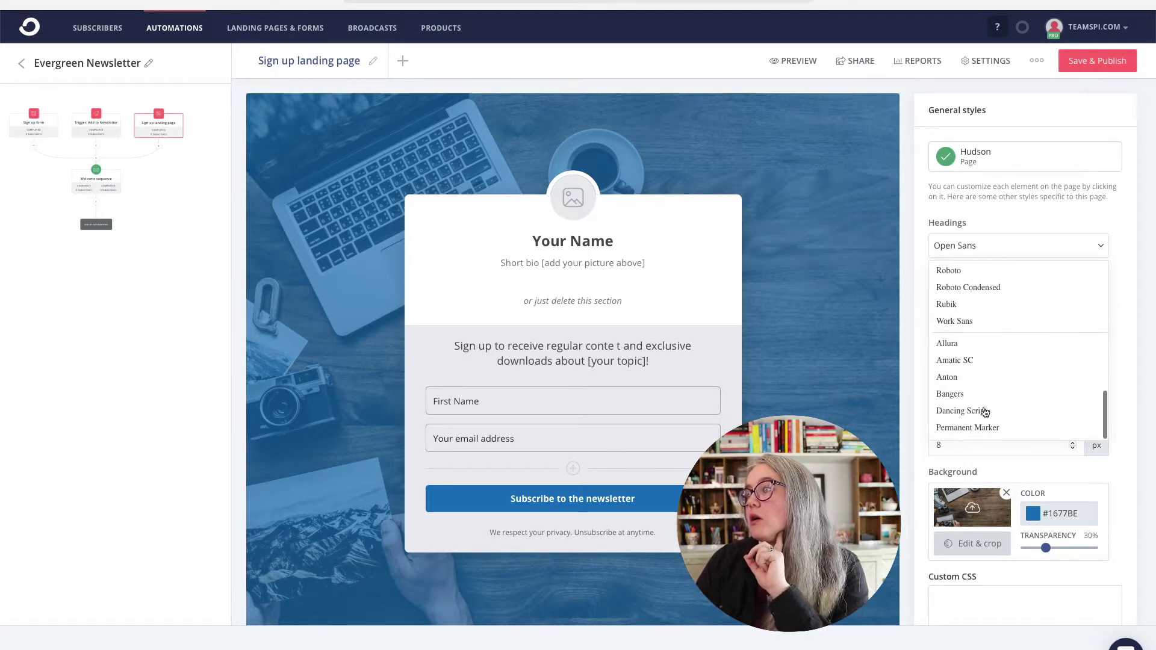
pyautogui.scroll(4, 983, 407)
pyautogui.click(994, 212)
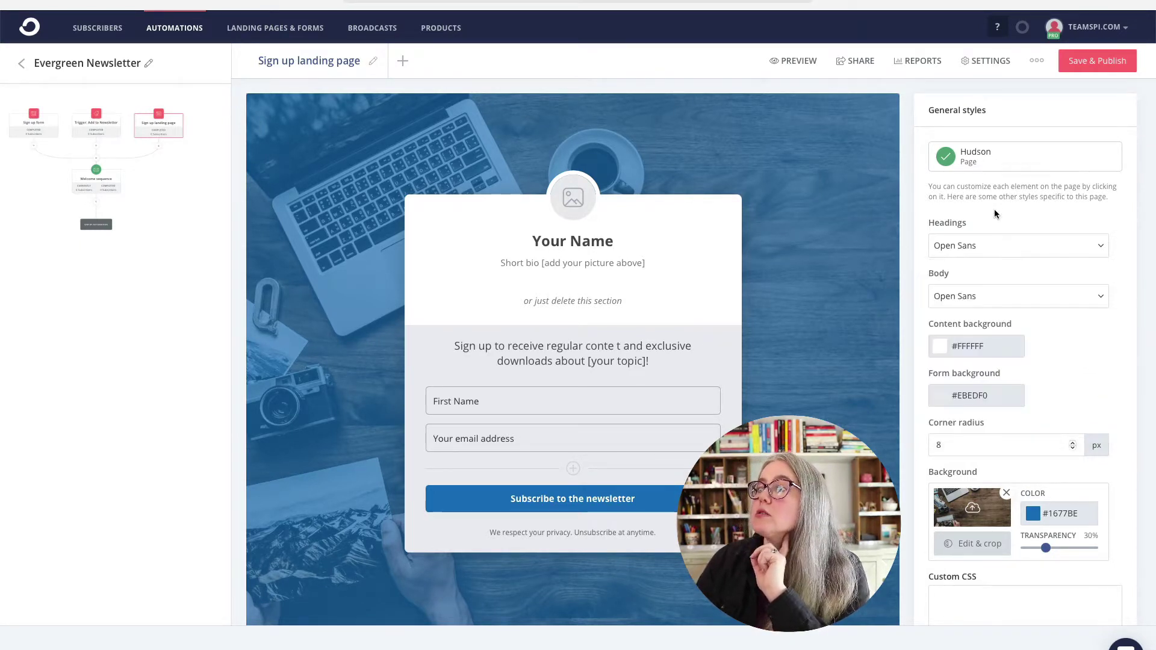
pyautogui.click(949, 295)
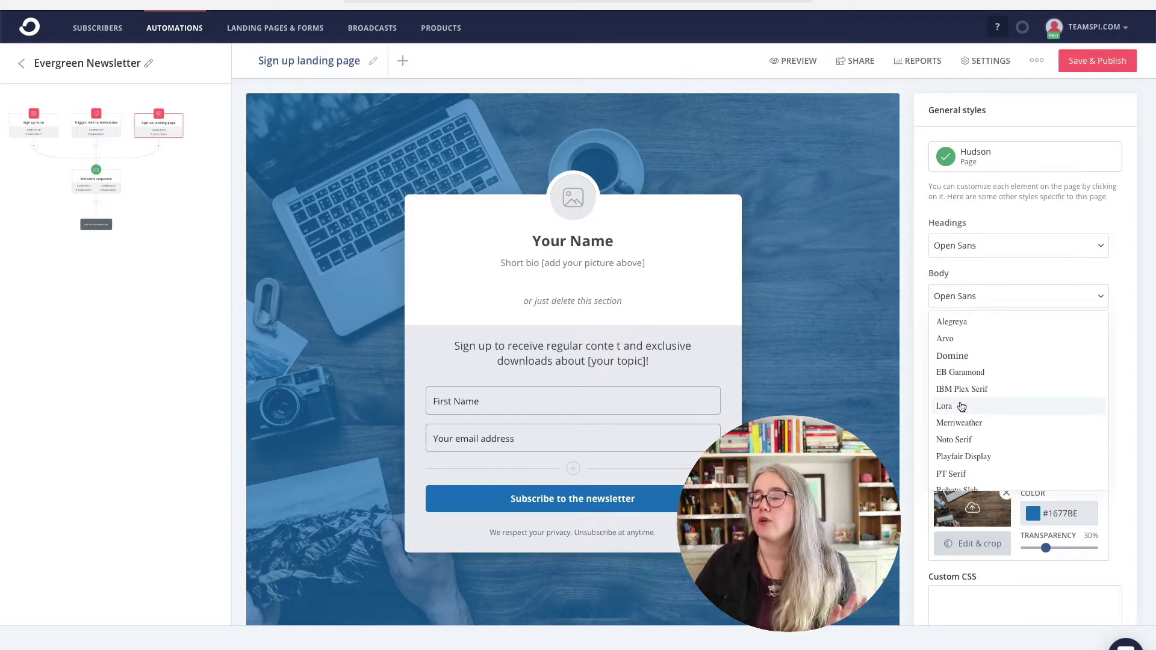
pyautogui.click(995, 260)
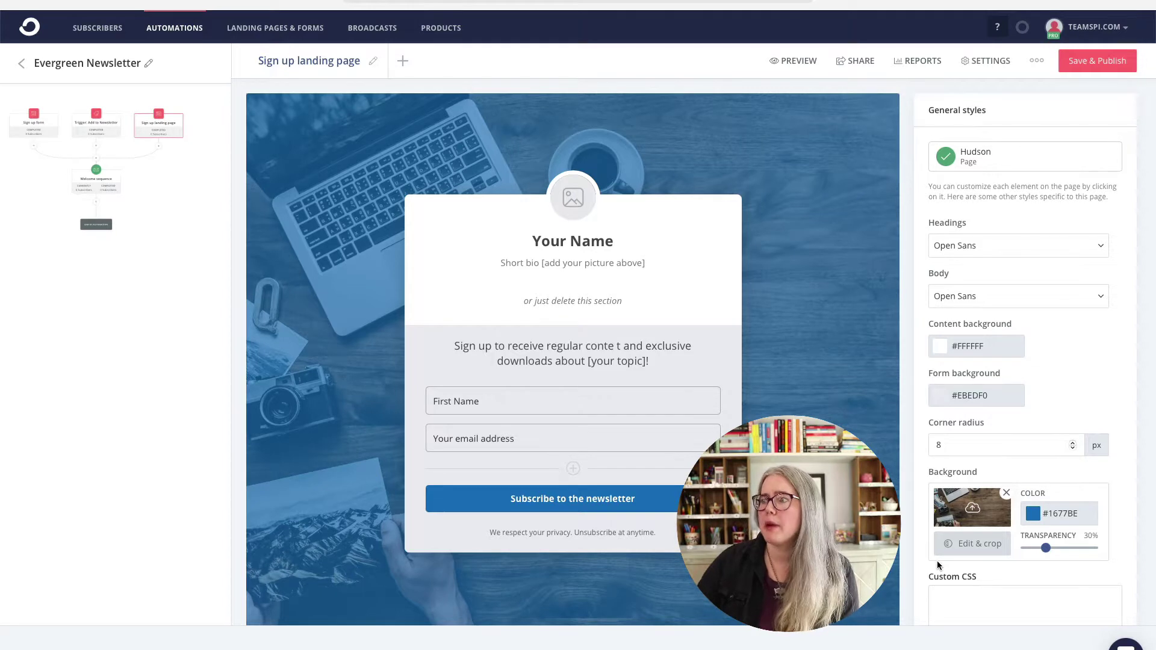
# Set the page background's overlay color to #00B854 and its transparency to 70%
pyautogui.scroll(-1, 970, 542)
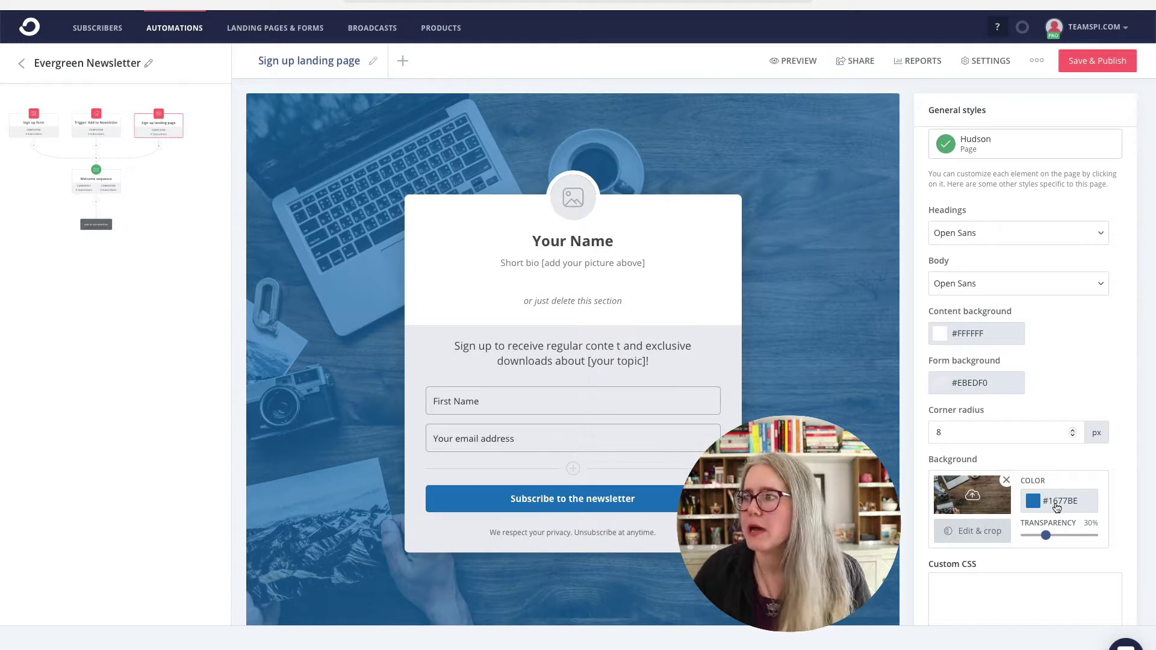
pyautogui.click(1057, 508)
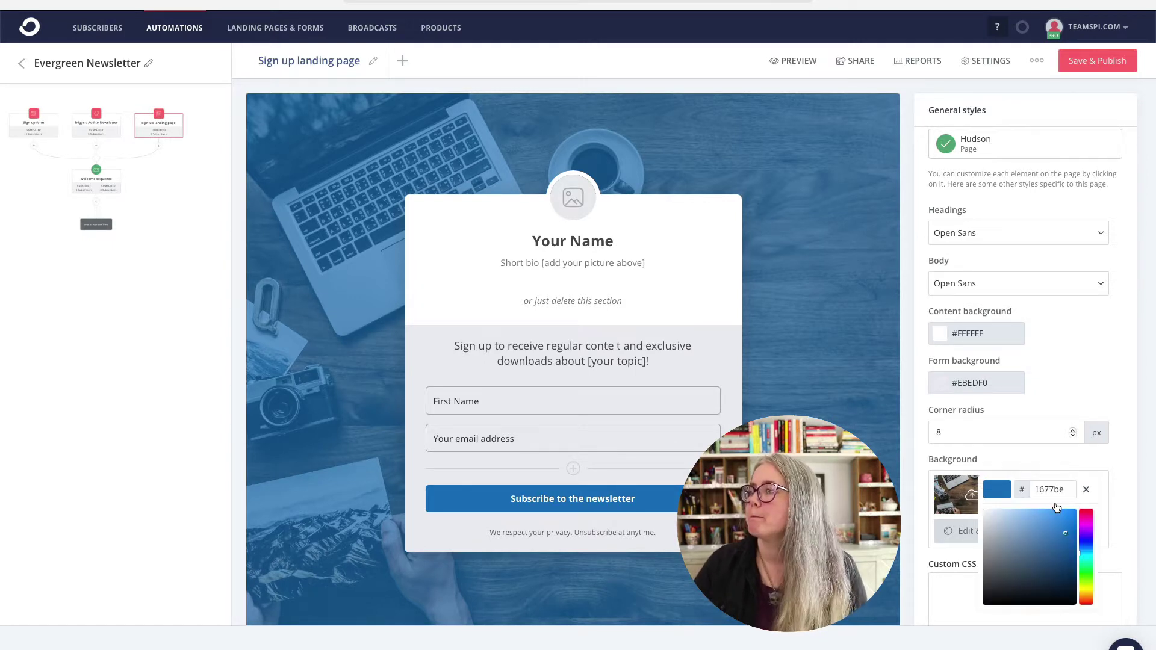
pyautogui.moveTo(1066, 489); pyautogui.dragTo(1030, 482)
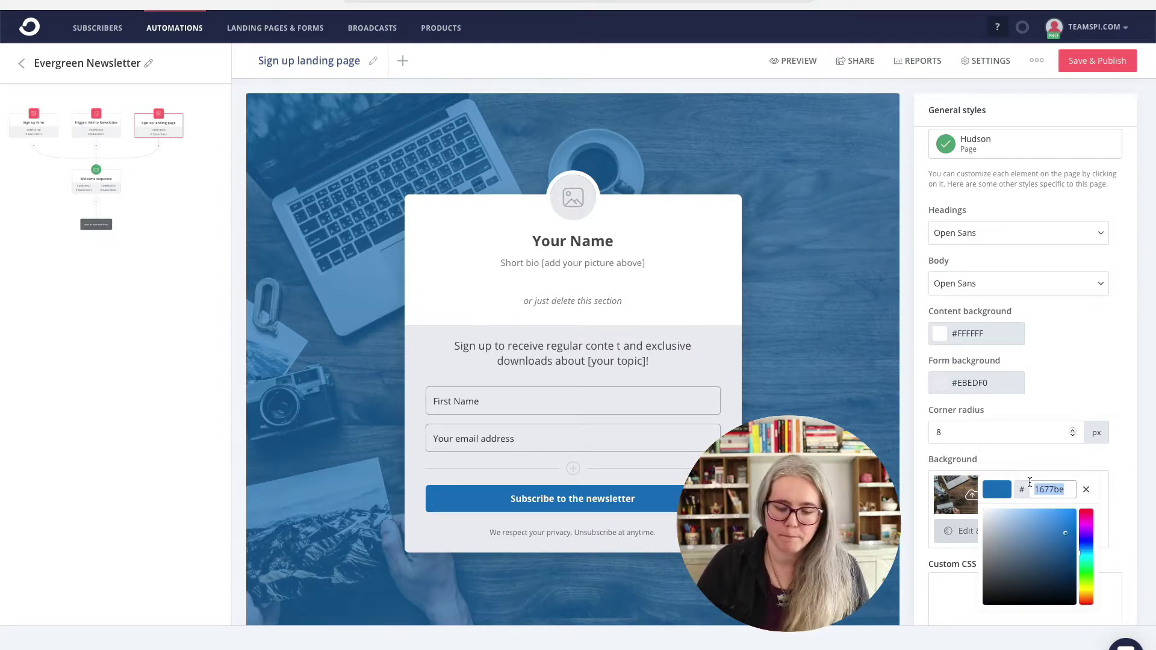
pyautogui.write('00b')
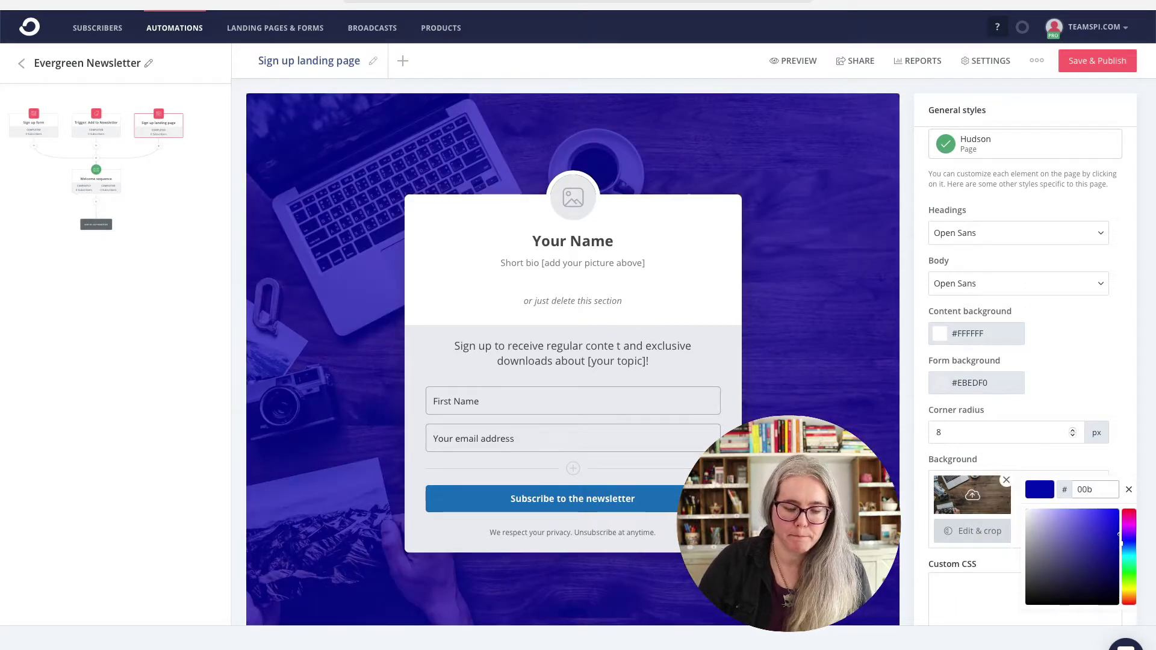
pyautogui.write('8')
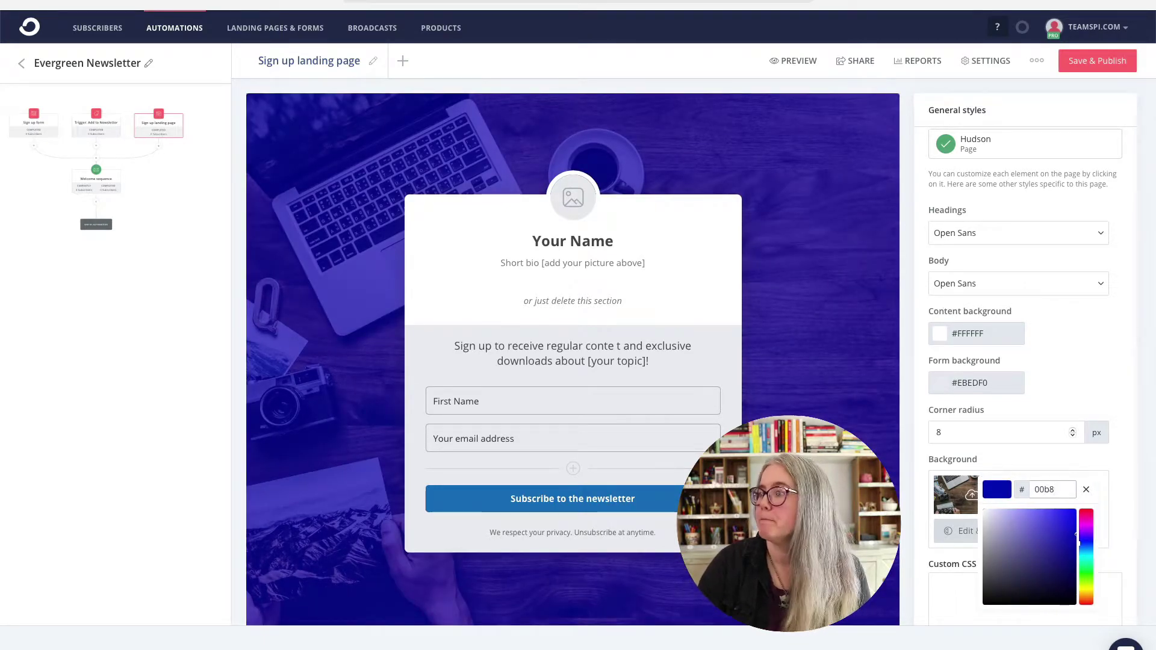
pyautogui.write('54')
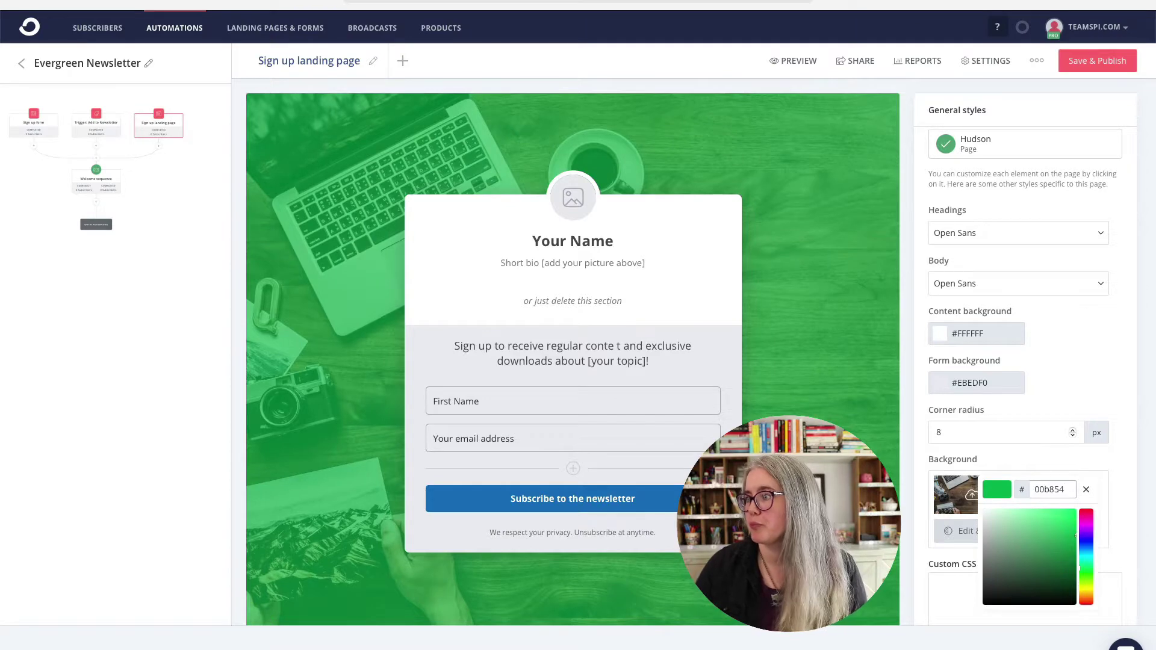
pyautogui.click(1064, 459)
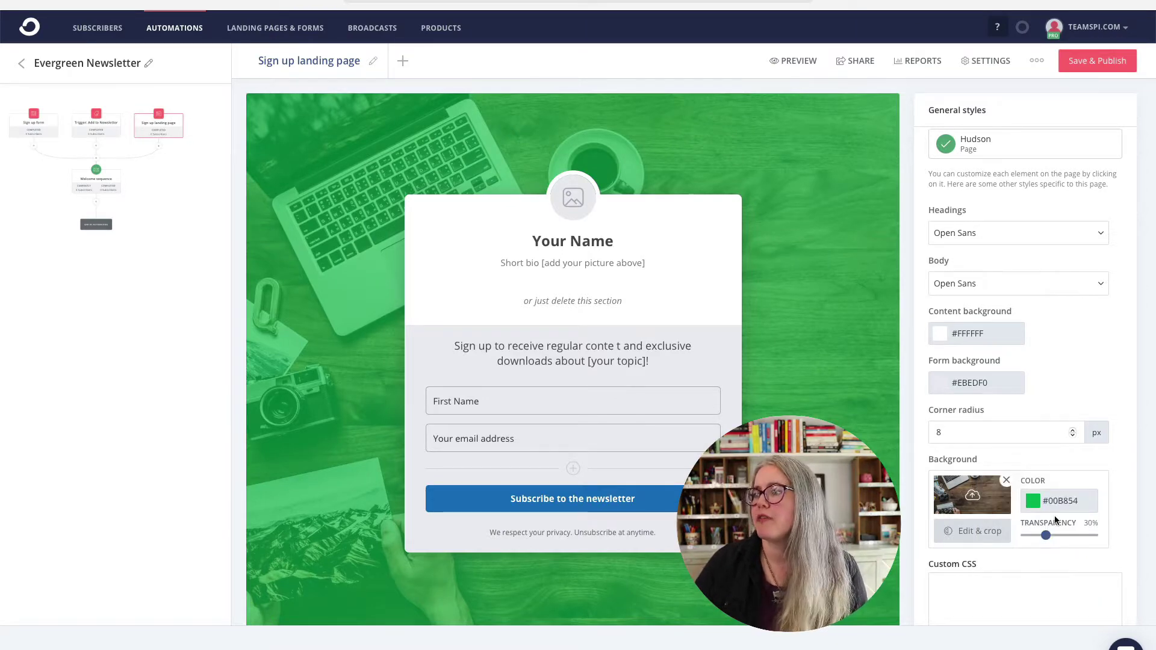
pyautogui.moveTo(1047, 534)
pyautogui.mouseDown()
pyautogui.moveTo(1083, 538)
pyautogui.moveTo(1029, 538)
pyautogui.mouseUp()
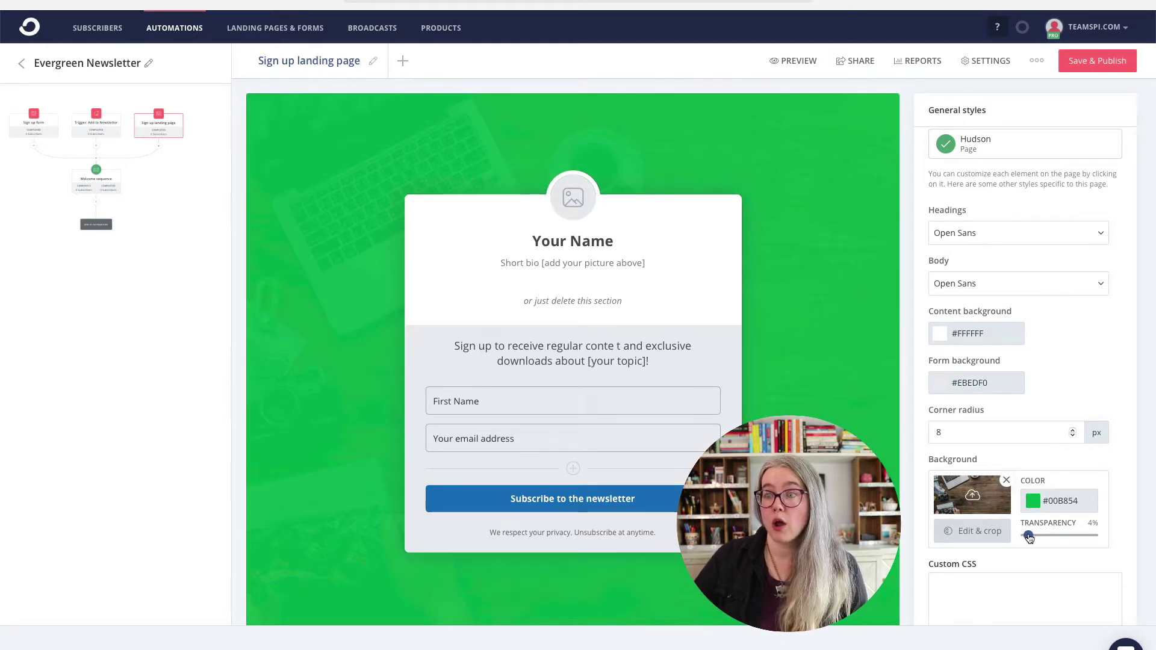
pyautogui.moveTo(1035, 538); pyautogui.dragTo(1074, 536)
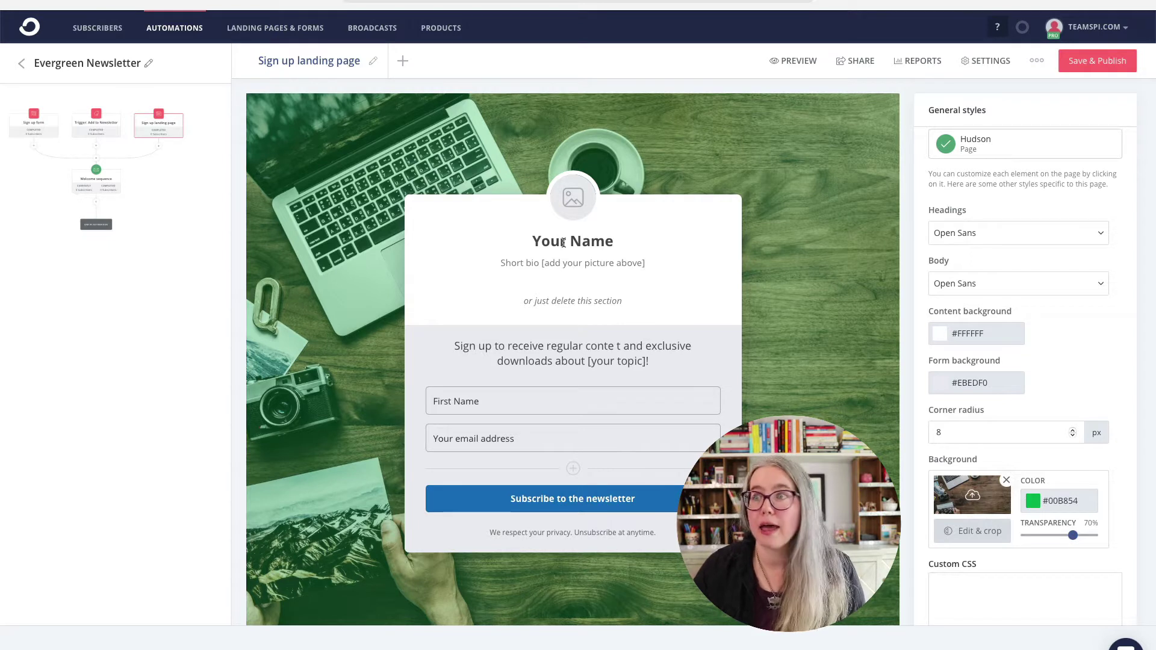
# Replace the round picture placeholder above the main heading with the SPI logo image
pyautogui.click(572, 202)
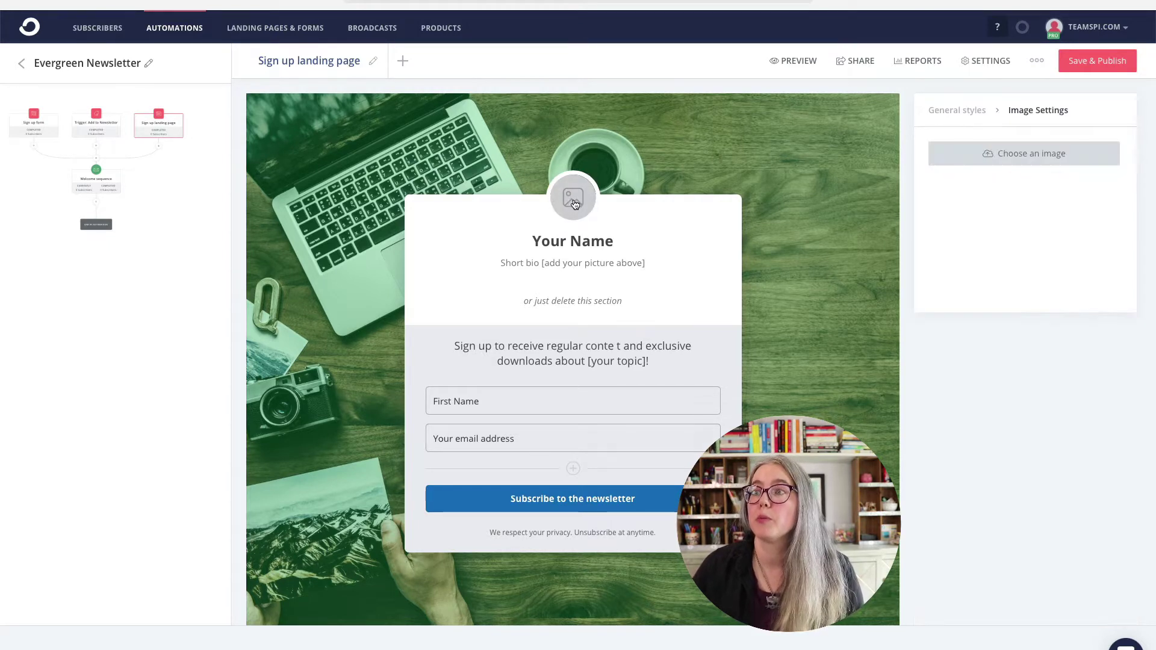
pyautogui.click(983, 155)
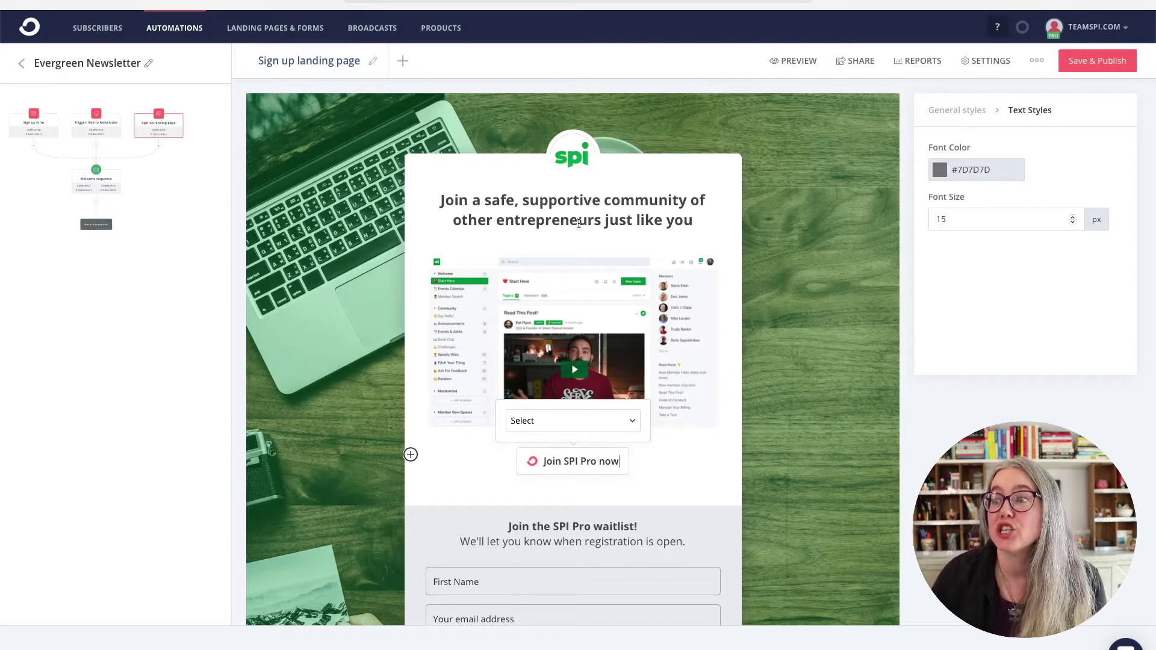
# Review the community screenshot's image settings and the content block types that can be inserted below it
pyautogui.click(585, 313)
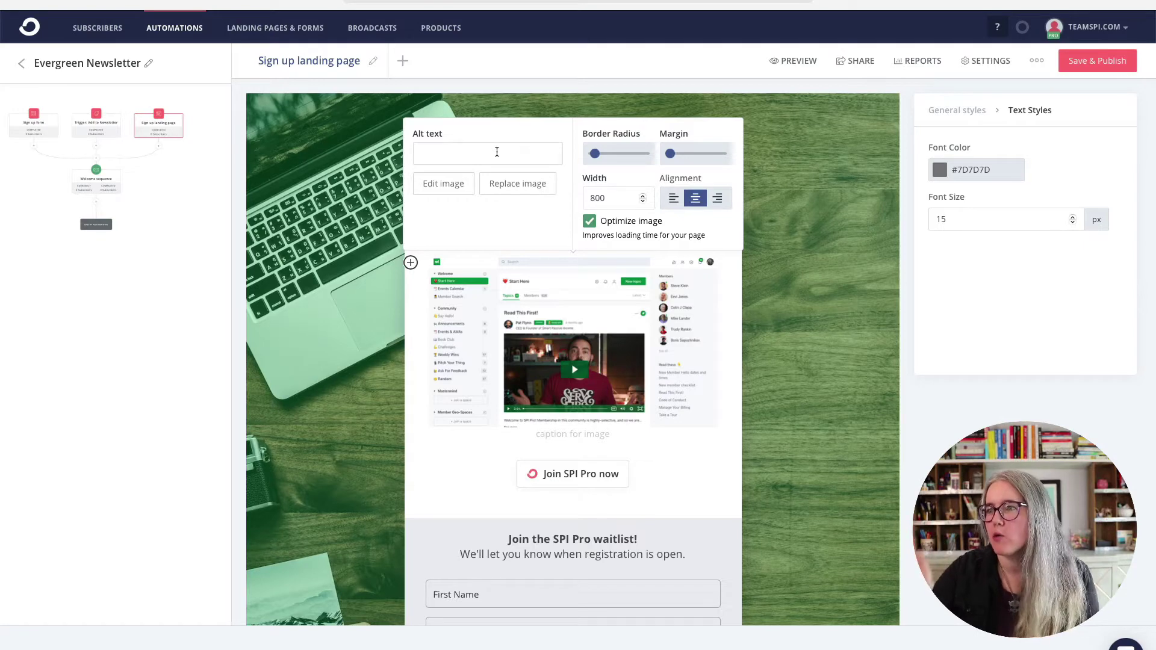
pyautogui.click(749, 381)
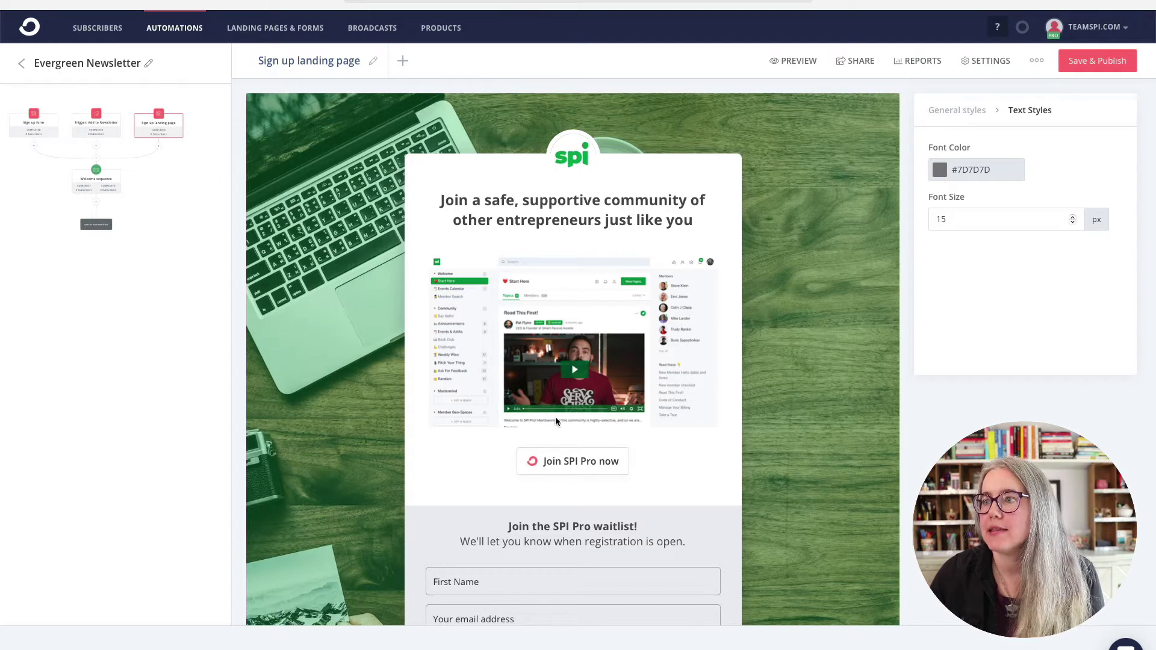
pyautogui.click(640, 465)
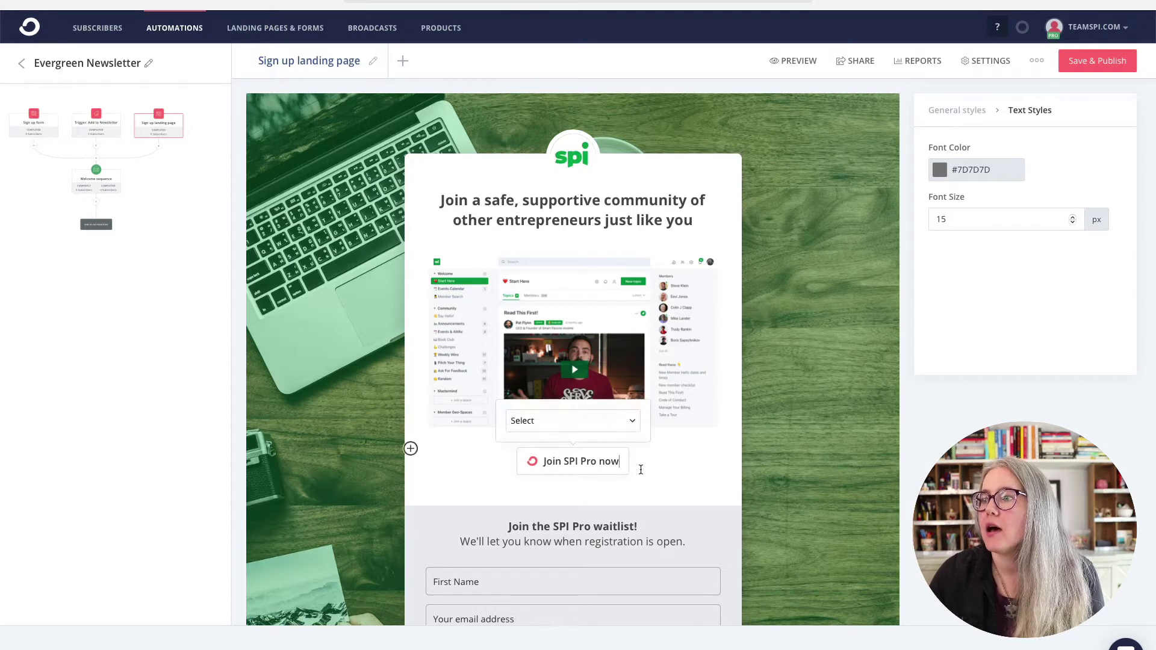
pyautogui.click(411, 455)
pyautogui.scroll(-3, 428, 534)
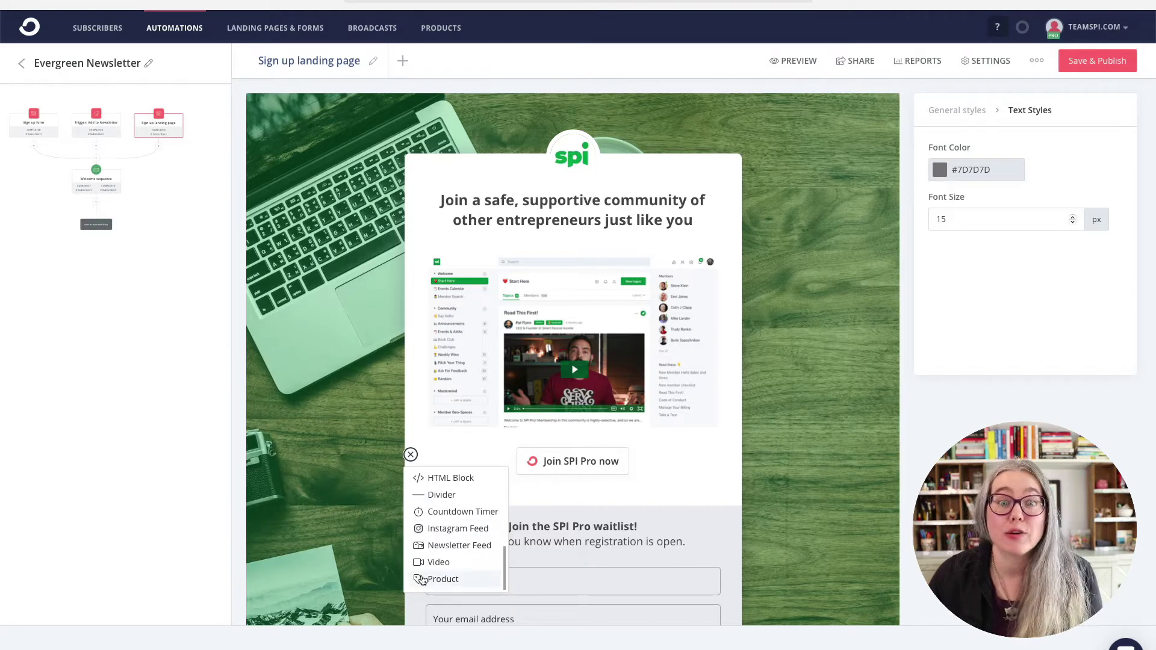
pyautogui.click(652, 505)
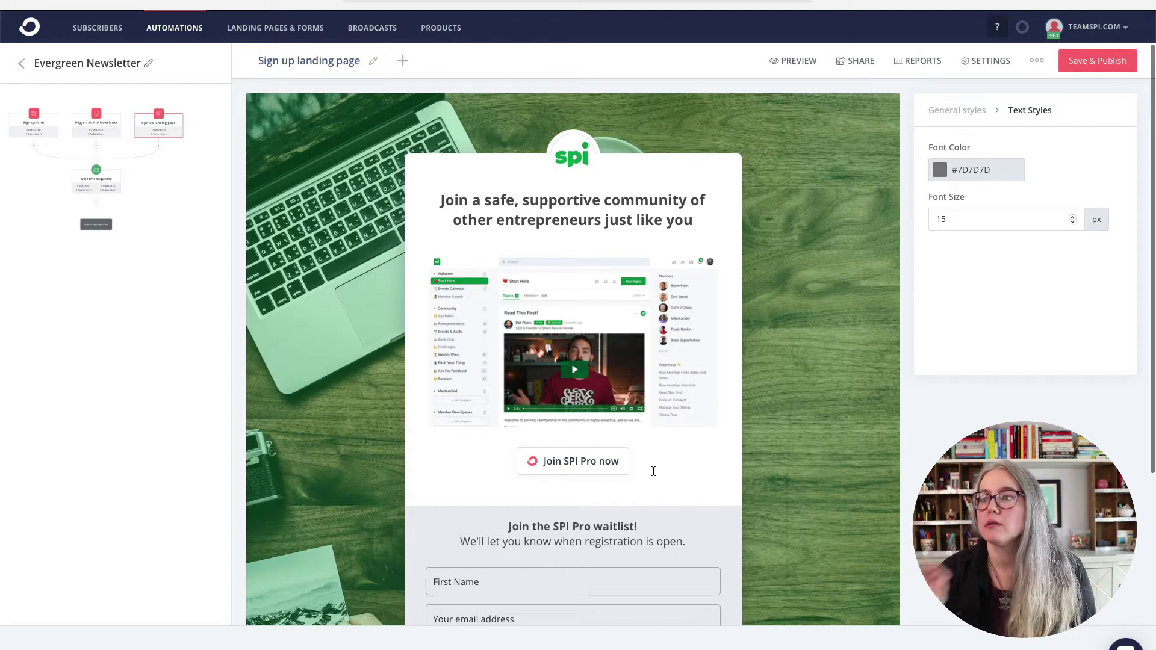
# Delete the "Join SPI Pro now" button below the community screenshot
pyautogui.click(626, 461)
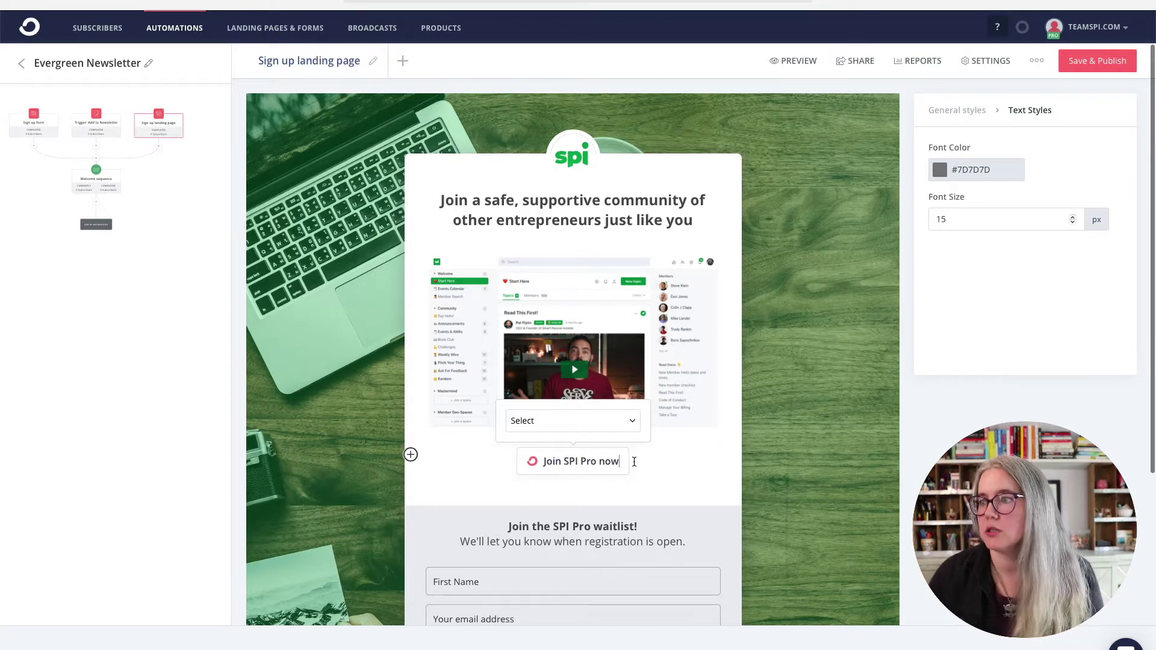
pyautogui.press('BackSpace')
pyautogui.press('BackSpace')
pyautogui.press('BackSpace')
pyautogui.press('BackSpace')
pyautogui.press('BackSpace')
pyautogui.press('BackSpace')
pyautogui.press('BackSpace')
pyautogui.press('BackSpace')
pyautogui.press('BackSpace')
pyautogui.press('BackSpace')
pyautogui.press('BackSpace')
pyautogui.press('BackSpace')
pyautogui.press('BackSpace')
pyautogui.press('BackSpace')
pyautogui.press('BackSpace')
pyautogui.press('BackSpace')
pyautogui.press('BackSpace')
pyautogui.press('BackSpace')
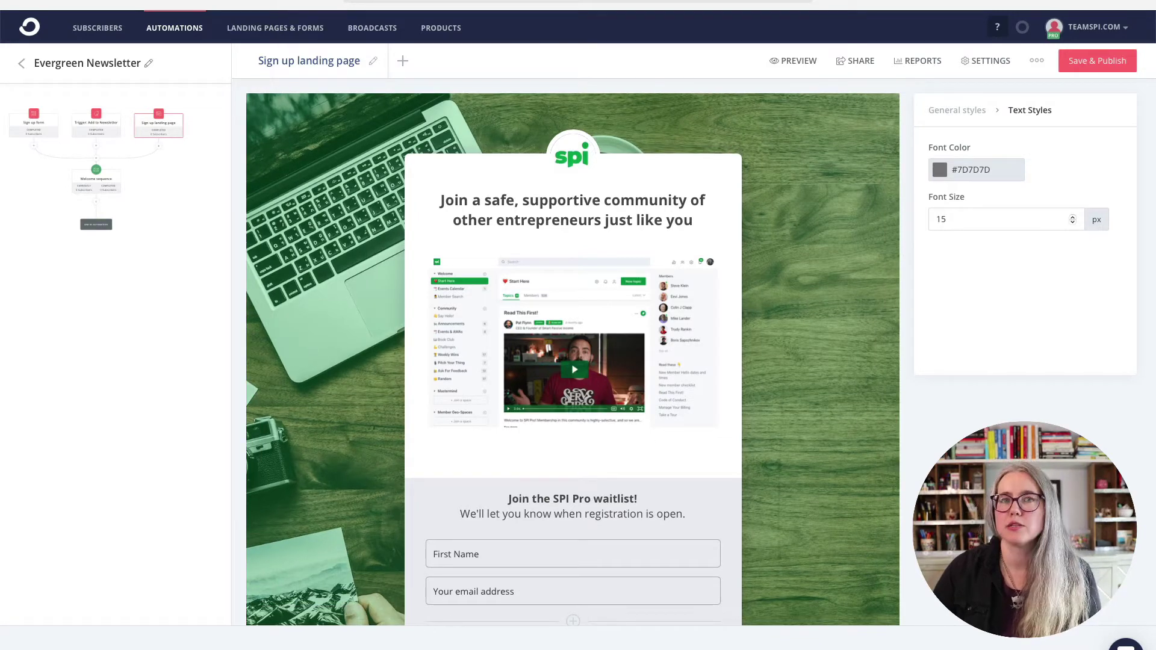
pyautogui.scroll(-3, 801, 413)
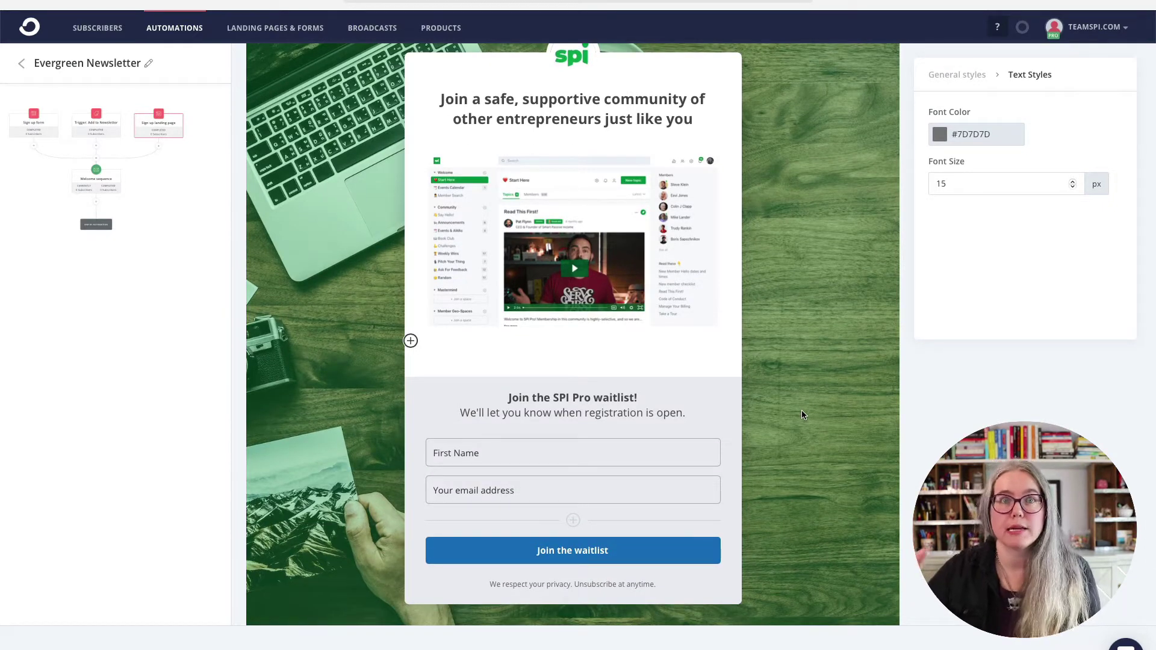
pyautogui.scroll(-1, 812, 473)
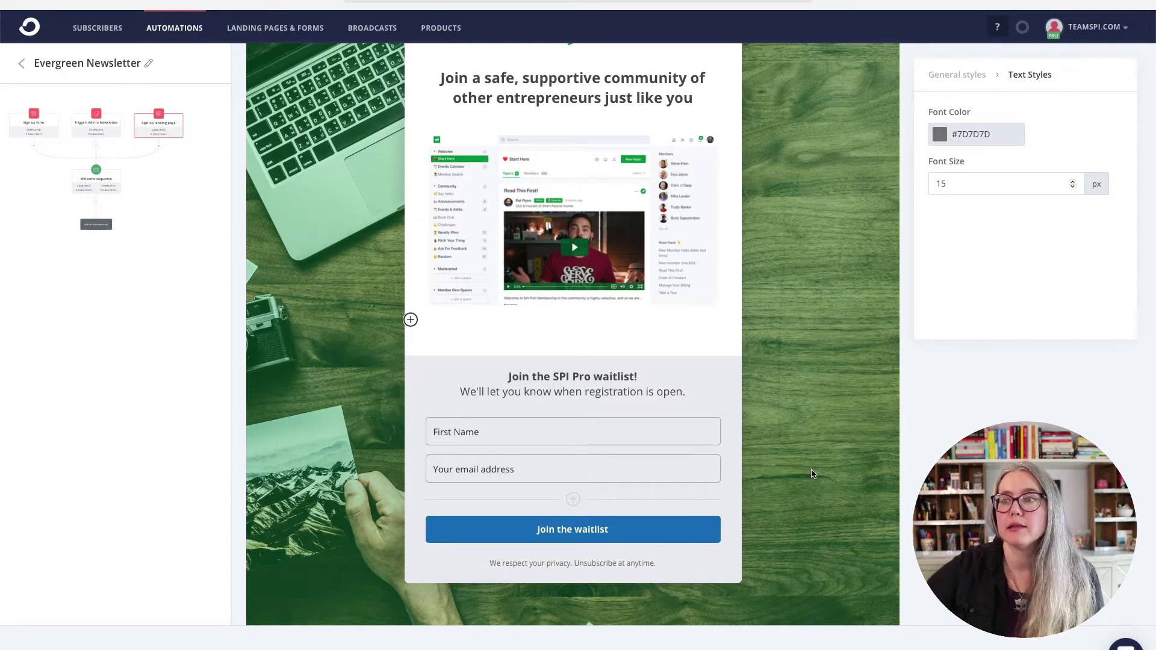
pyautogui.scroll(3, 708, 432)
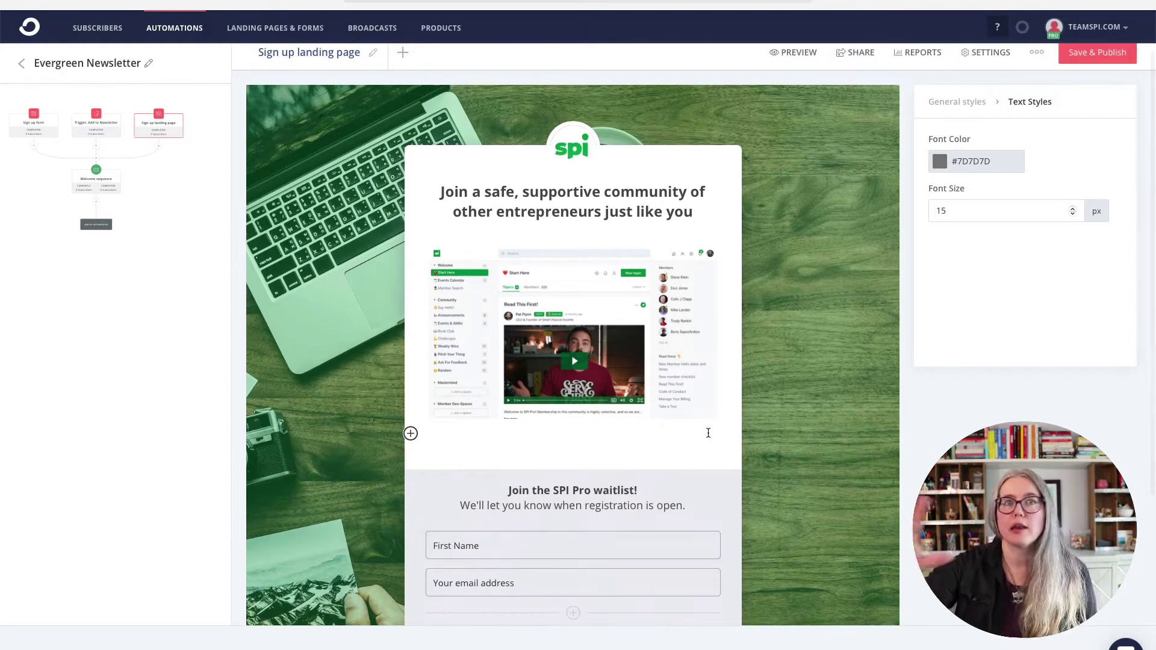
pyautogui.click(708, 432)
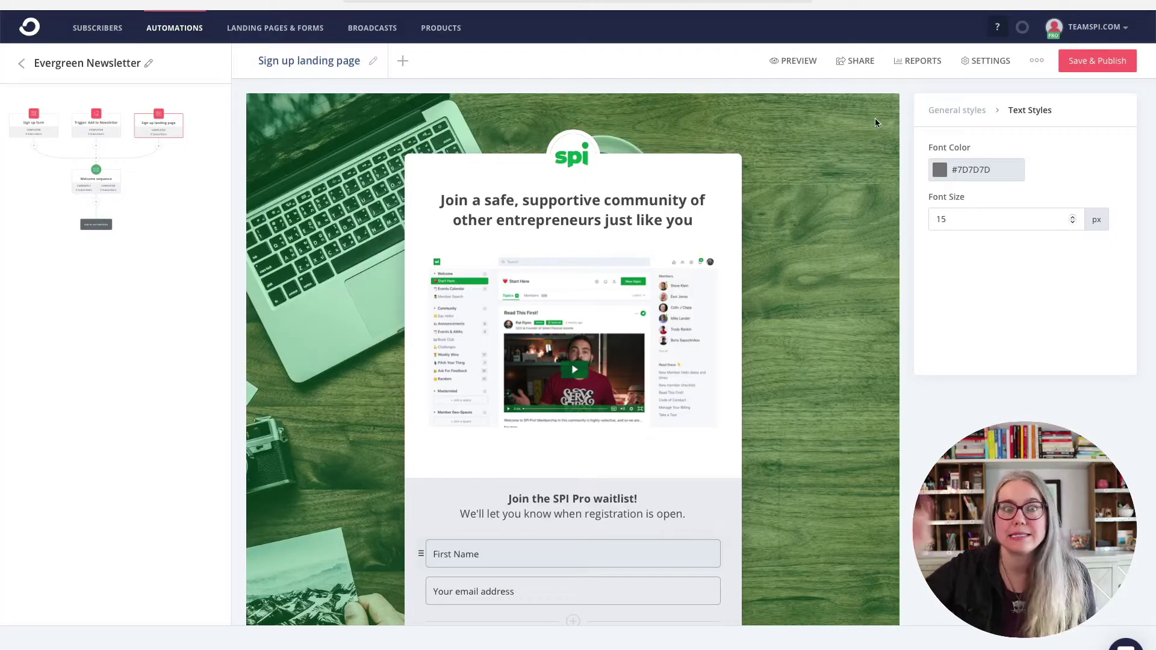
# In the landing page settings, choose to redirect visitors to an external page when they subscribe
pyautogui.click(990, 66)
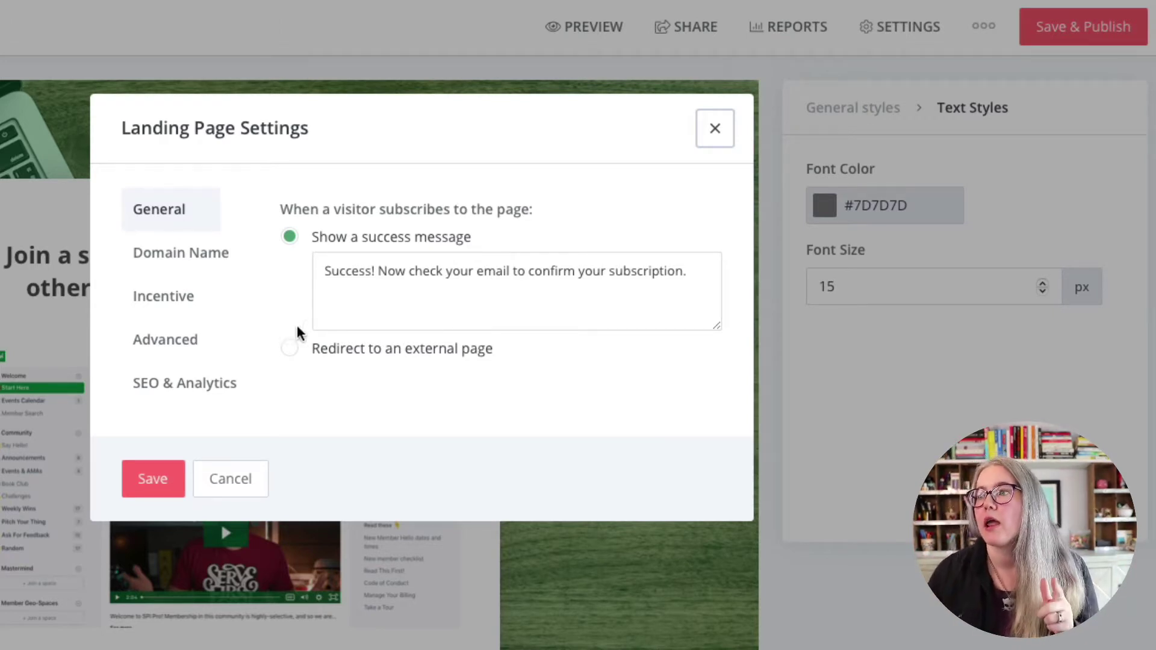
pyautogui.click(295, 355)
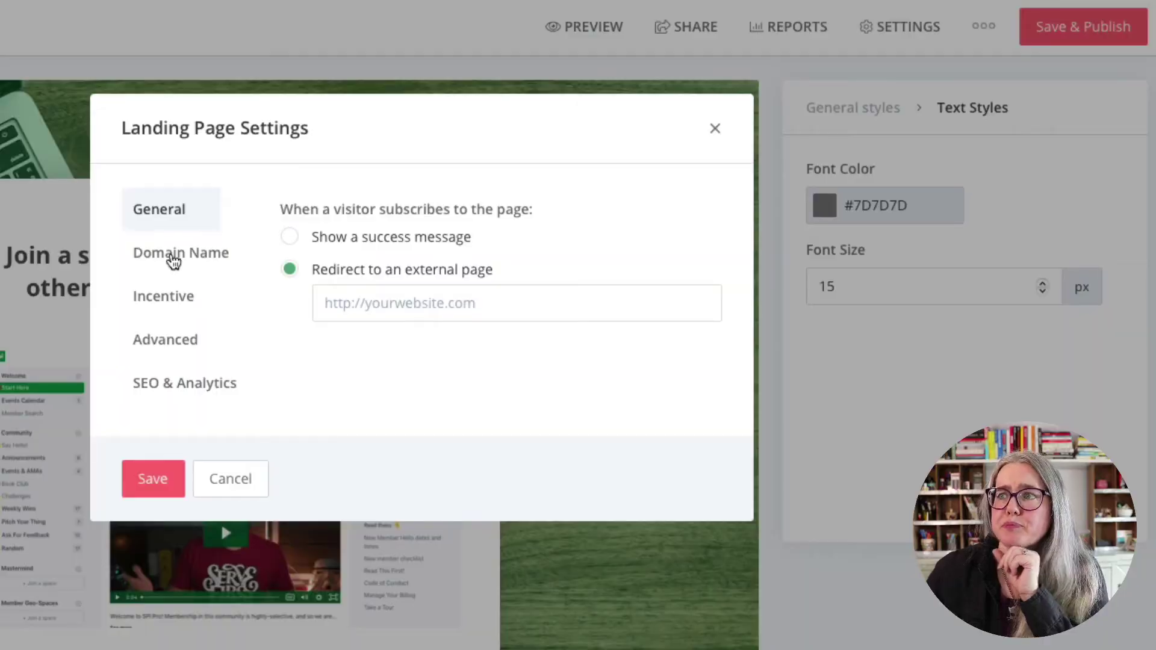
# View the landing page's domain name settings and open the account settings for setting up a custom domain
pyautogui.click(173, 259)
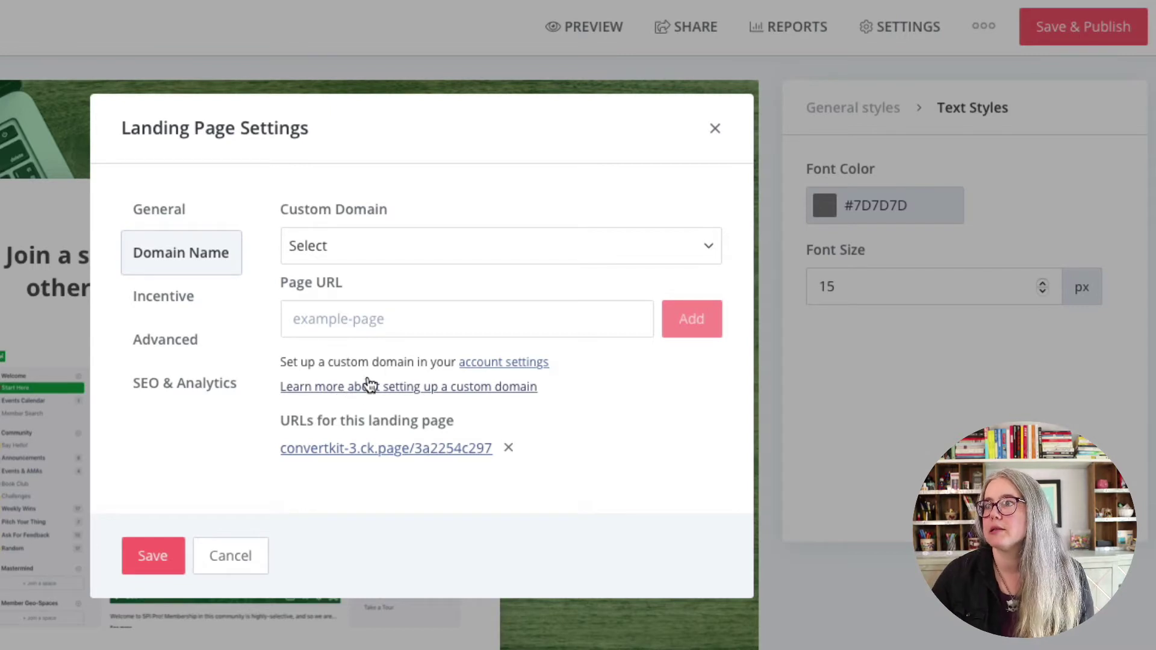
pyautogui.click(485, 364)
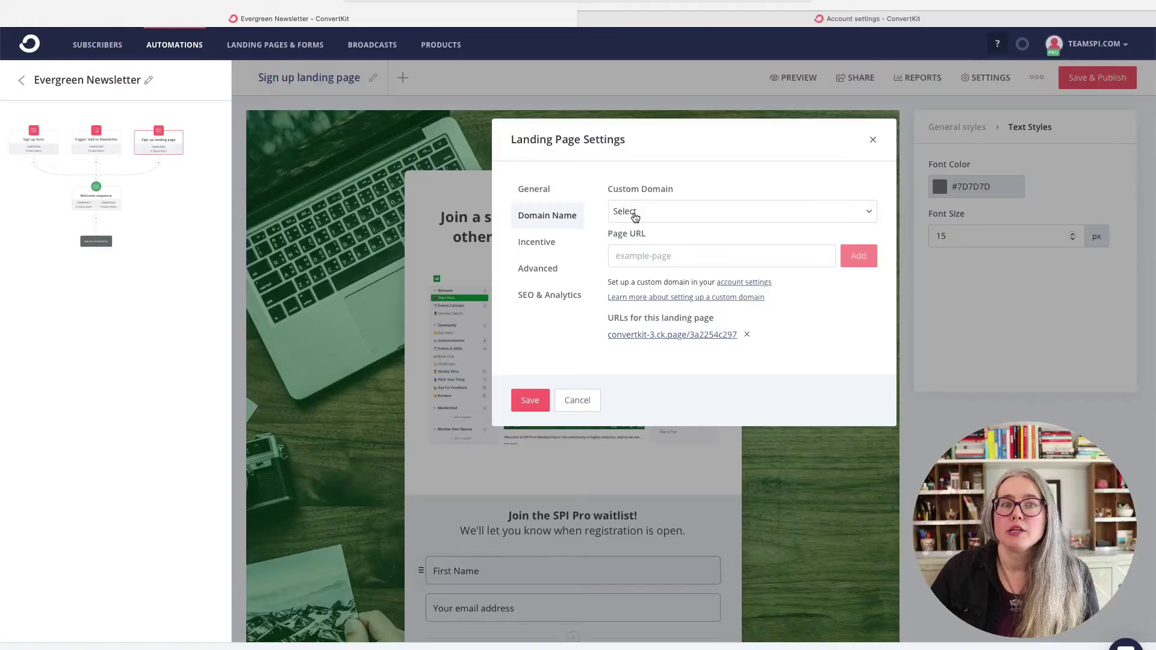
# Add a URL for the landing page using the custom domain witty-crafter-8565.ck.page and the page URL spi-pro-interest
pyautogui.click(635, 213)
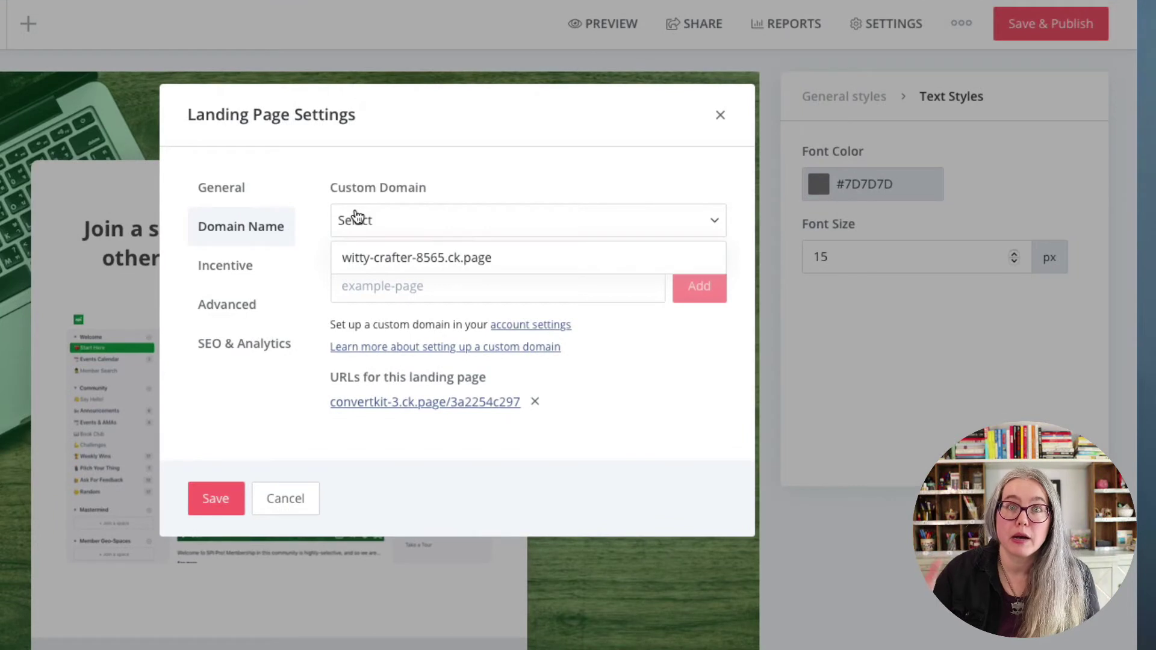
pyautogui.click(369, 259)
pyautogui.click(367, 292)
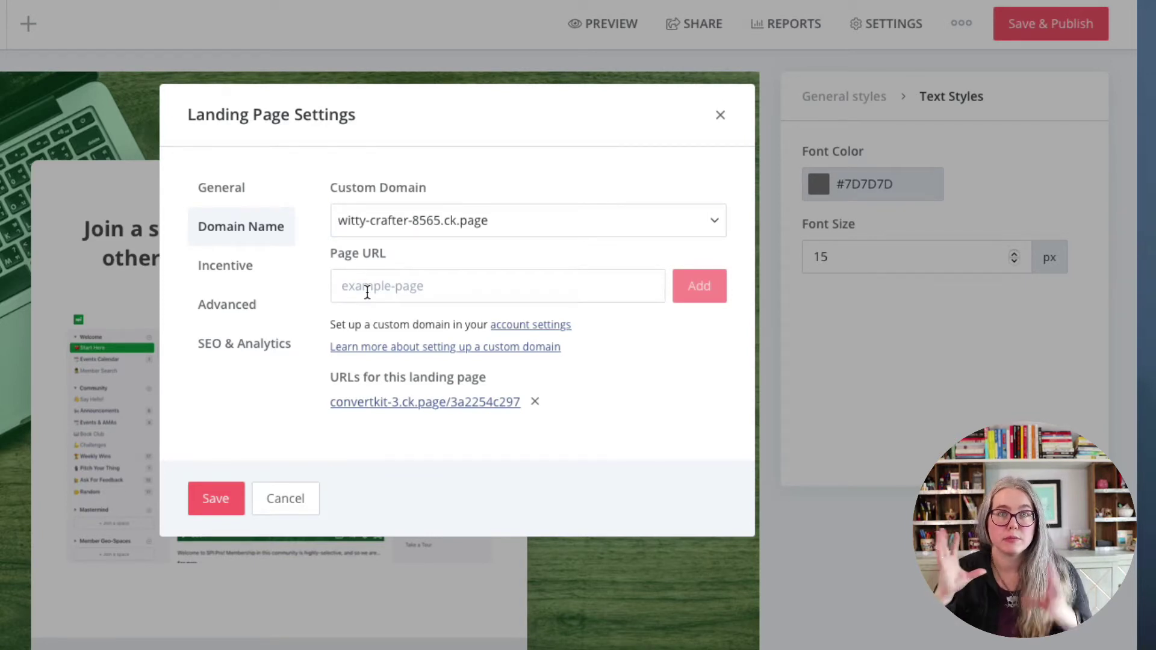
pyautogui.write('spi-pro-interest')
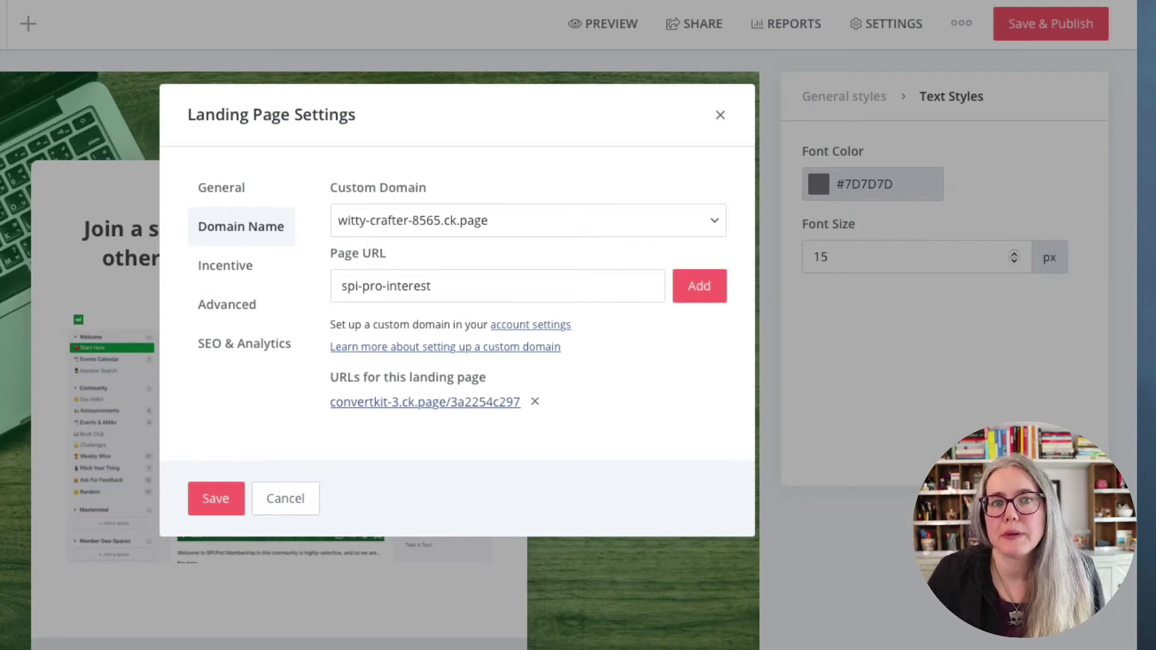
pyautogui.click(706, 295)
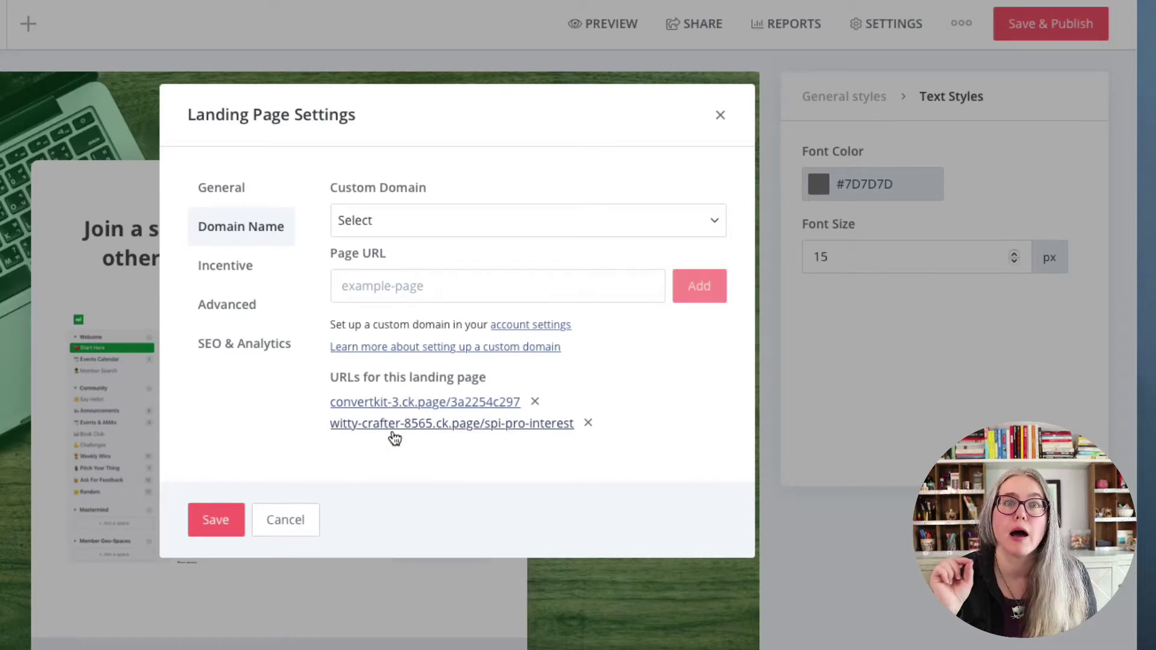
# Set up the incentive email with the registration notification message and the "Confirm your subscription" button, check the button's options, and save the email
pyautogui.click(225, 266)
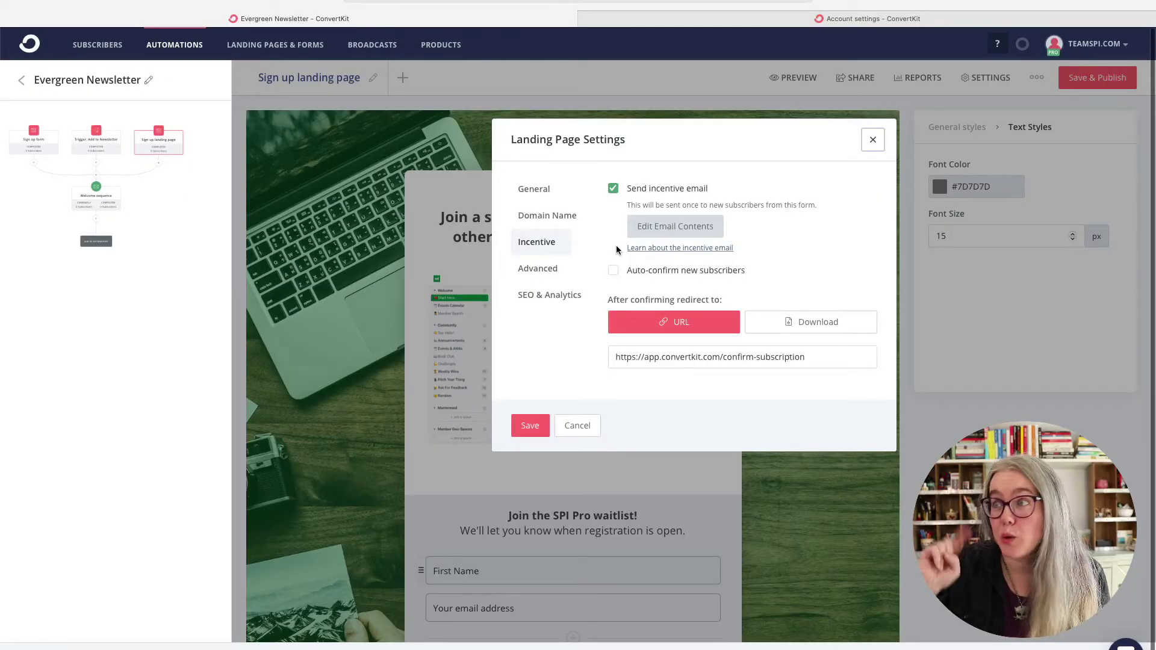
pyautogui.click(642, 228)
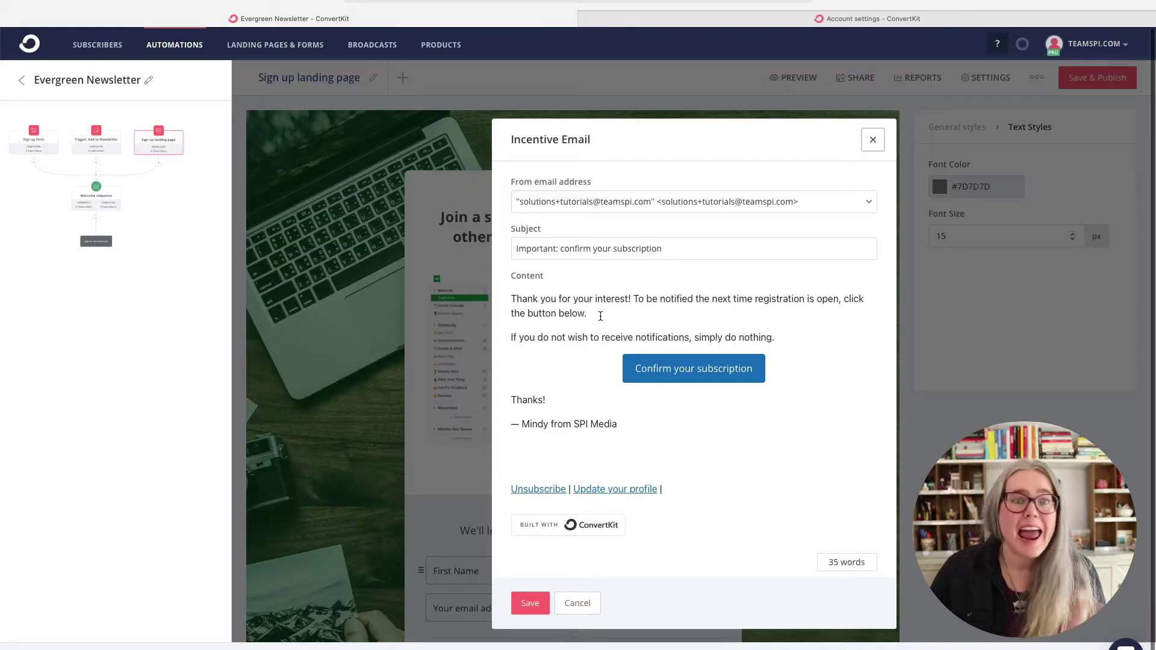
pyautogui.click(674, 377)
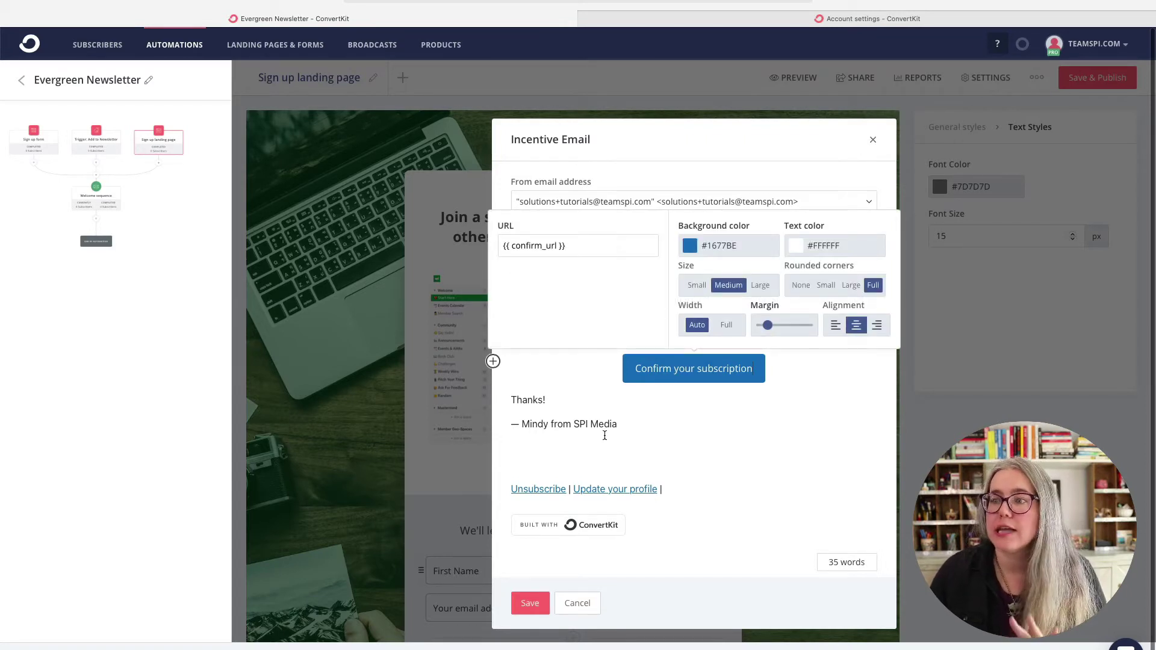
pyautogui.click(529, 604)
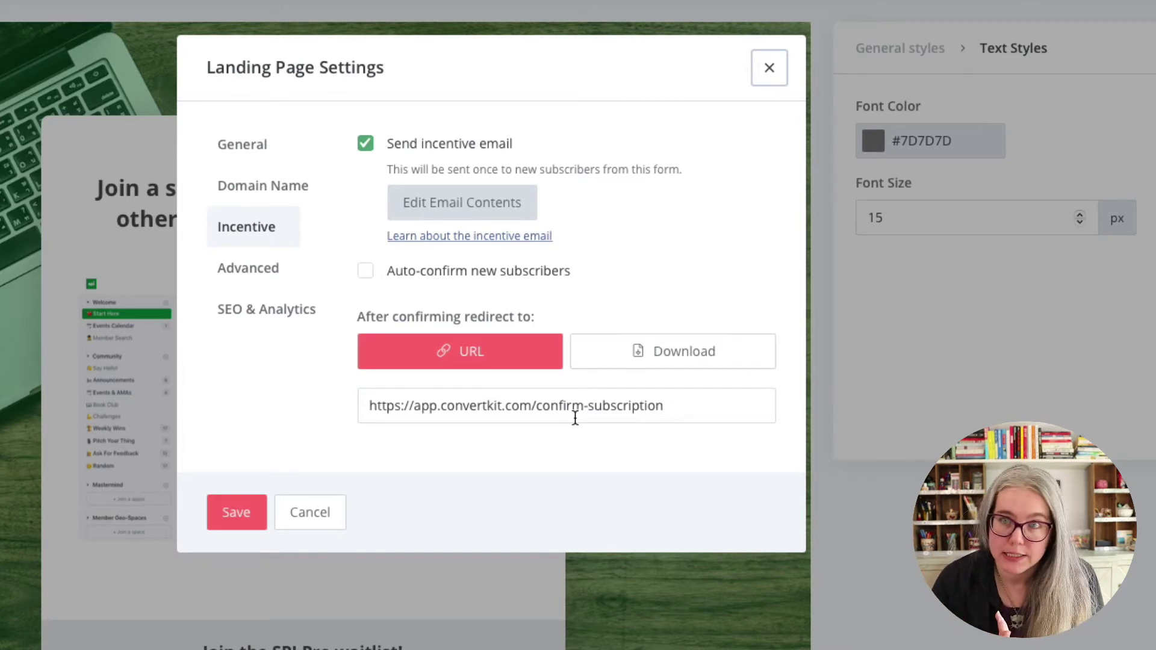
# Look at the file download option for after confirmation and the advanced settings for return visitors
pyautogui.click(638, 365)
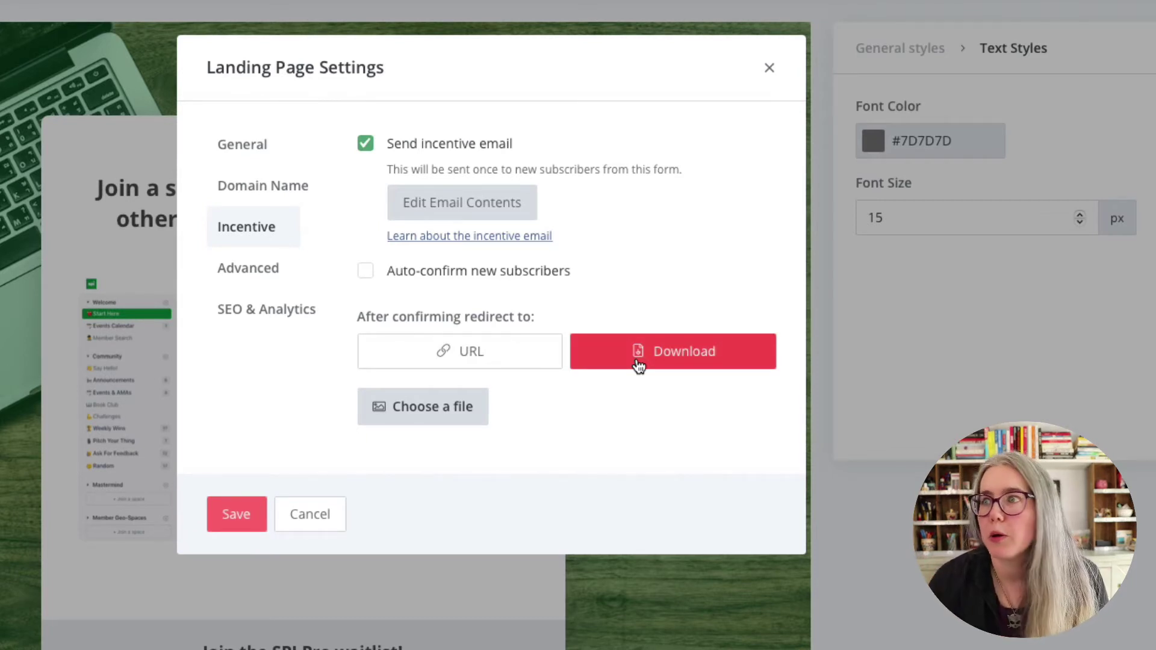
pyautogui.click(241, 273)
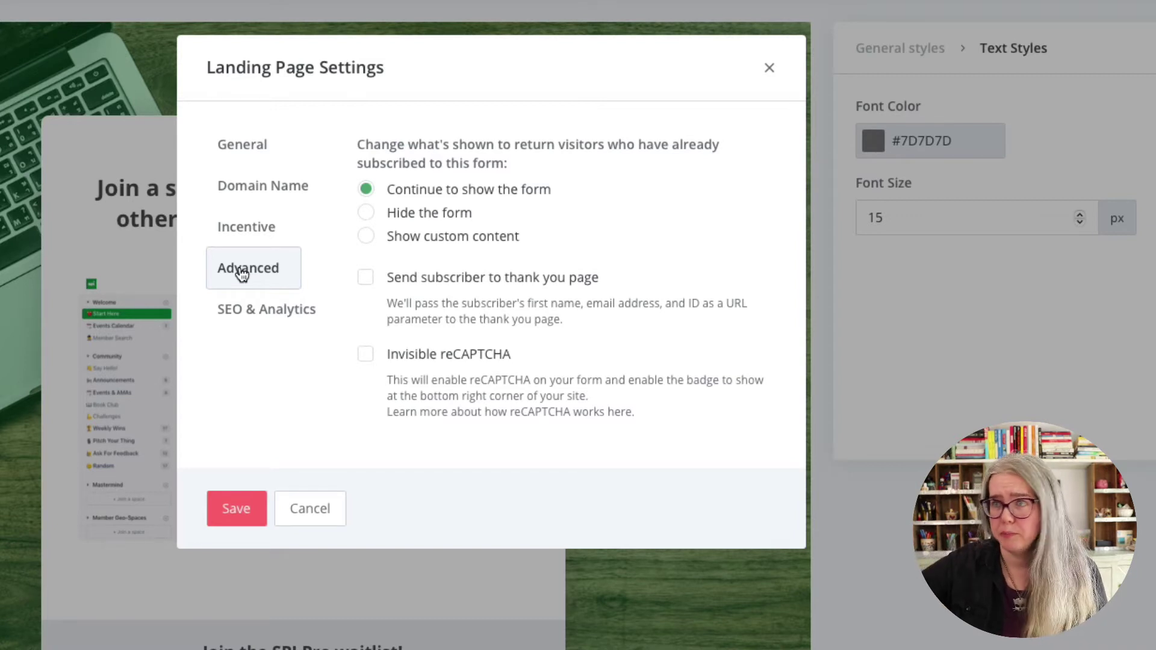
# Fill in the SEO title "Join the SPI Pro Community", a description inviting like-minded entrepreneurs to sign up, and the SPI logo as the image
pyautogui.click(241, 310)
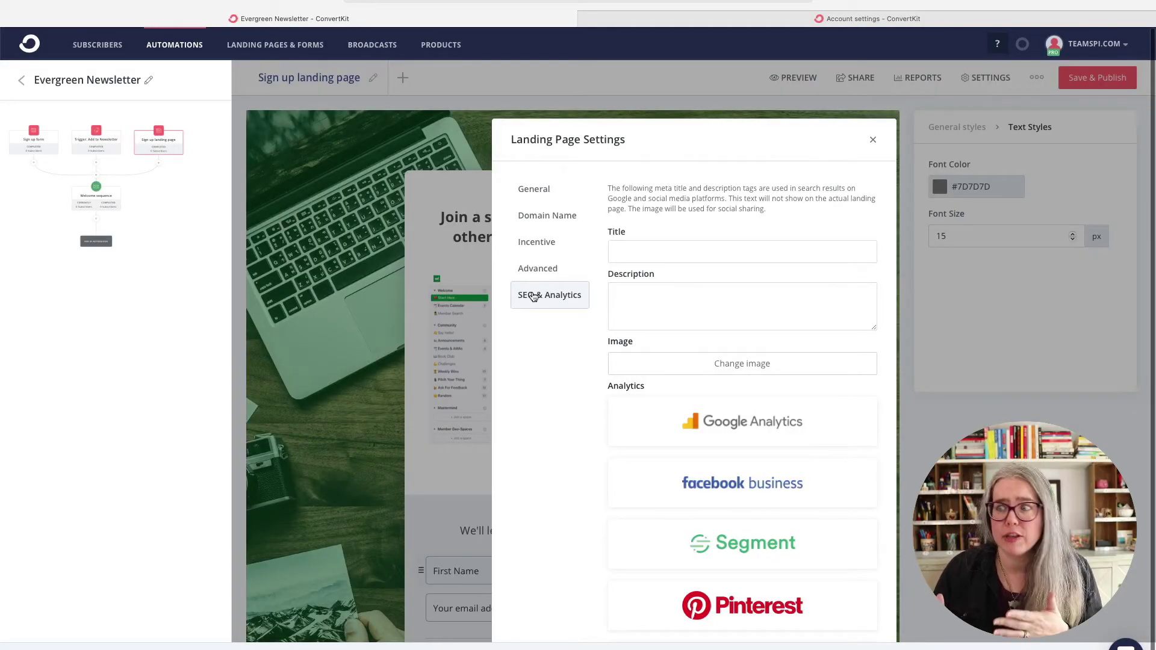
pyautogui.scroll(-2, 787, 618)
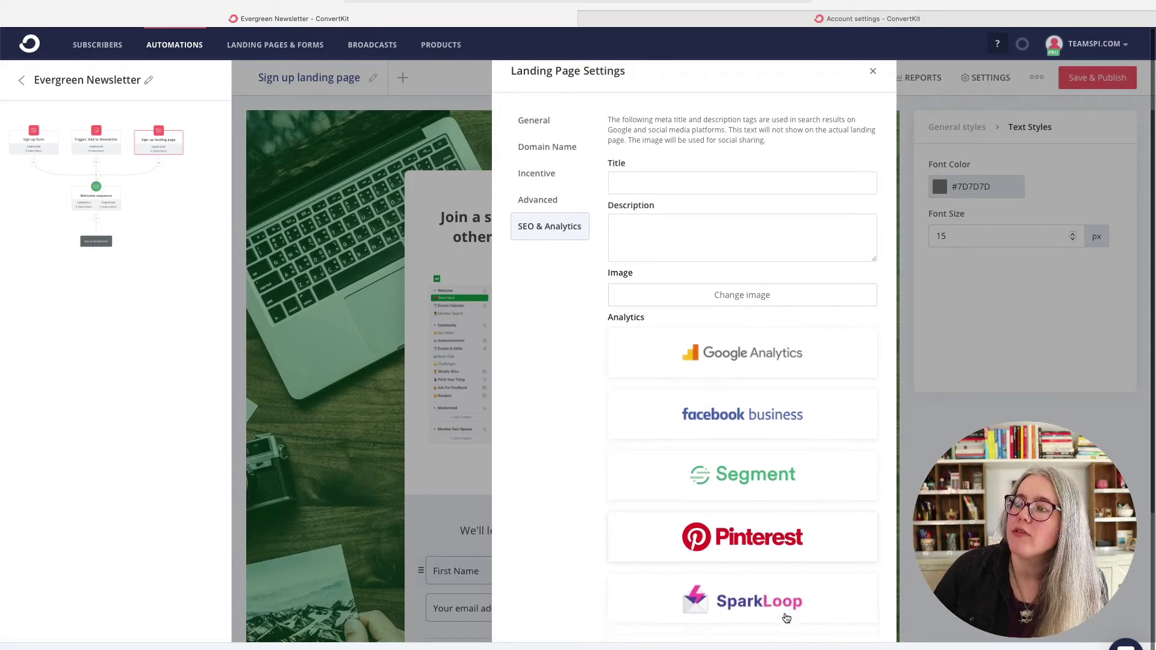
pyautogui.scroll(-3, 786, 618)
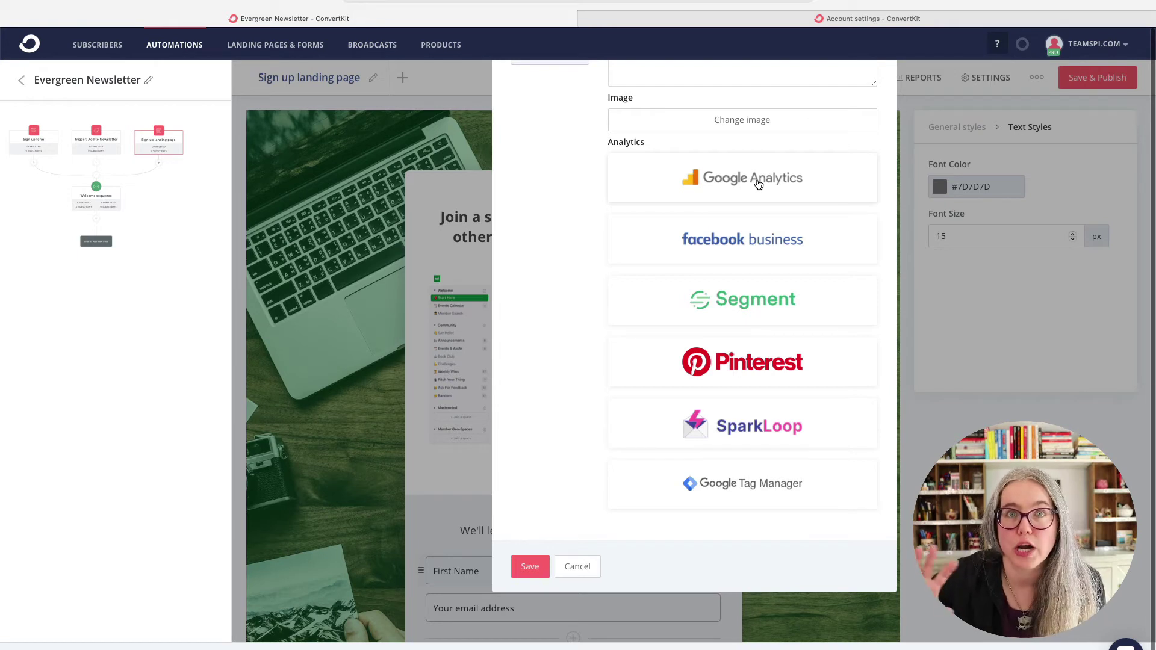
pyautogui.scroll(5, 758, 185)
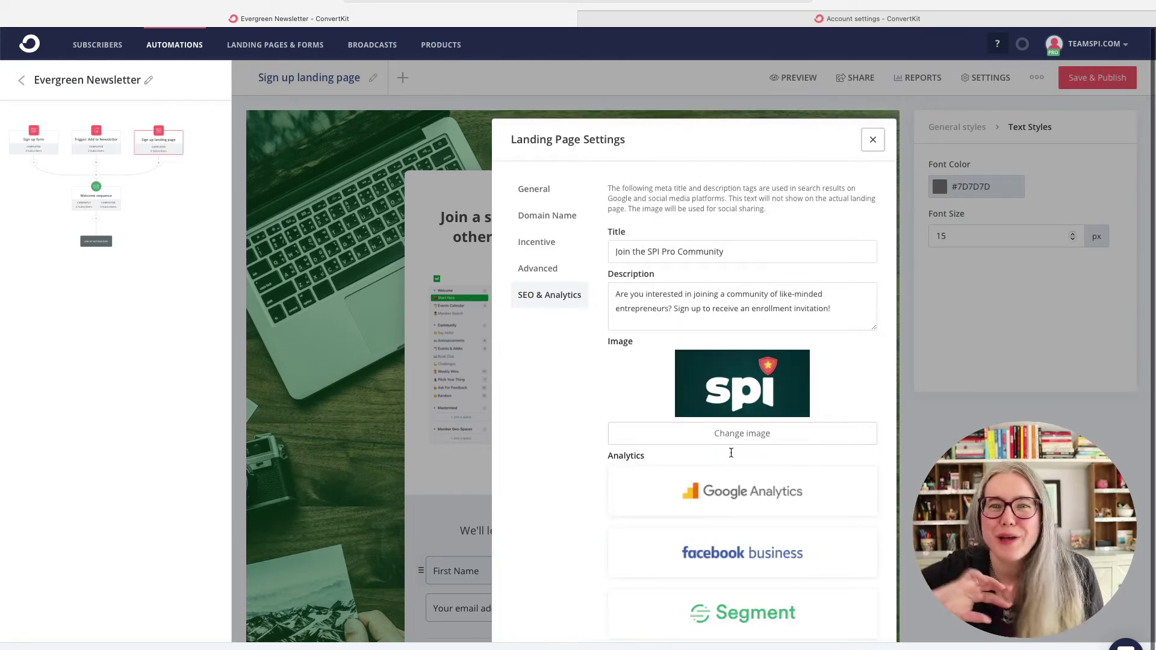
pyautogui.scroll(-5, 723, 464)
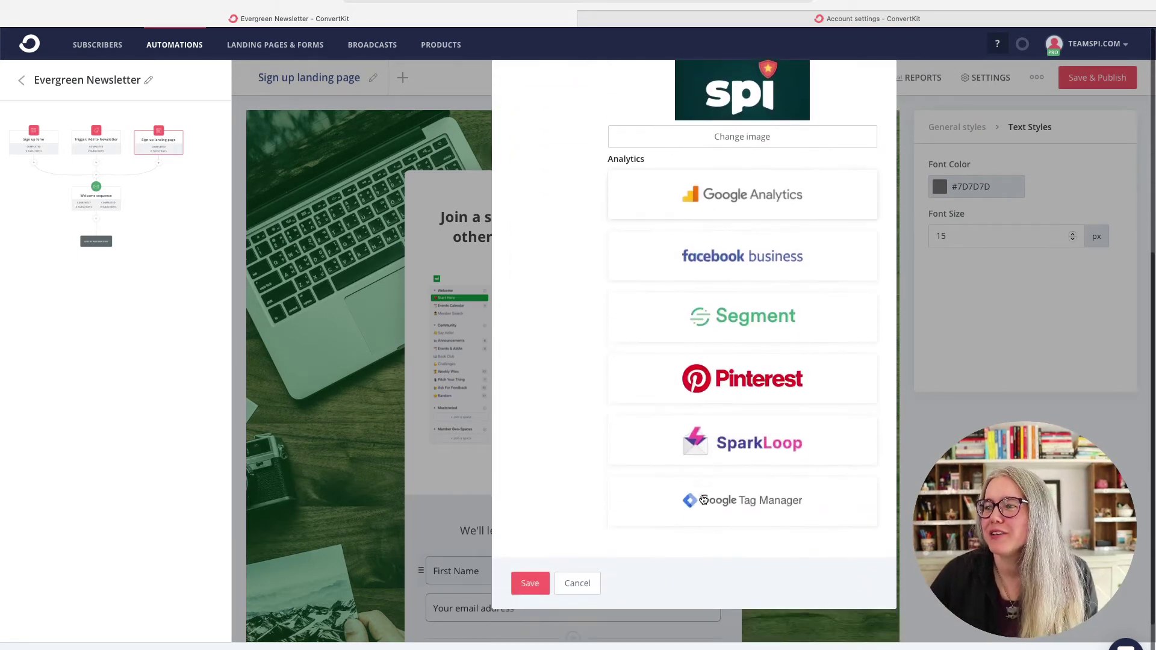
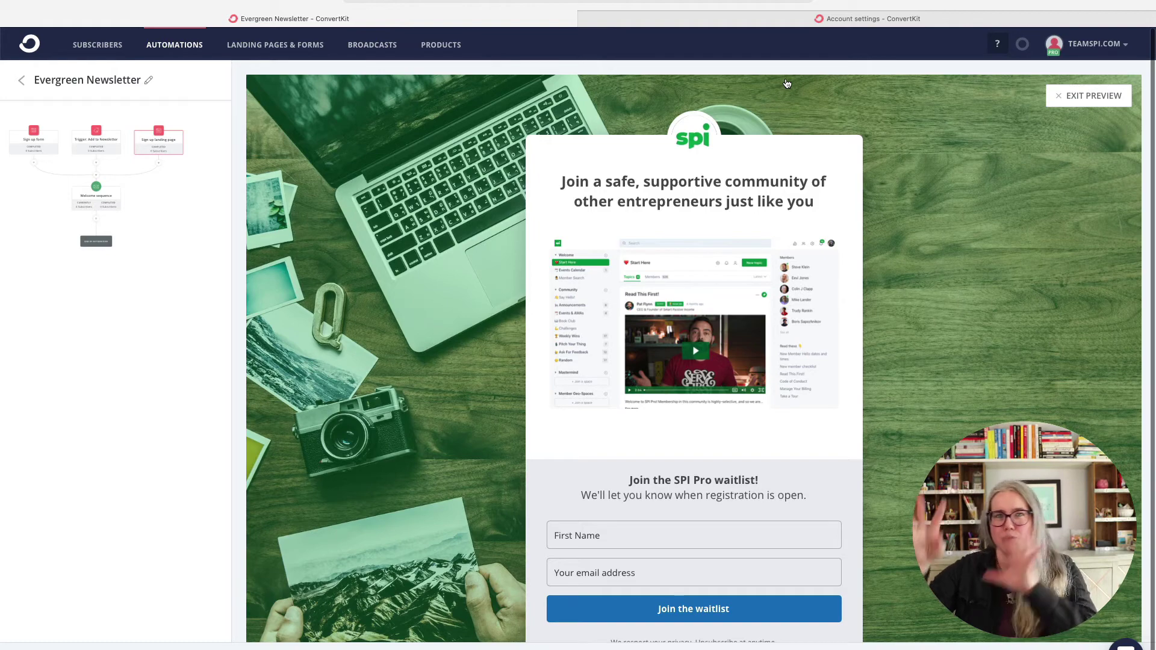
# Review the landing page preview from the headline to the waitlist form, and return to the editor
pyautogui.scroll(-3, 788, 206)
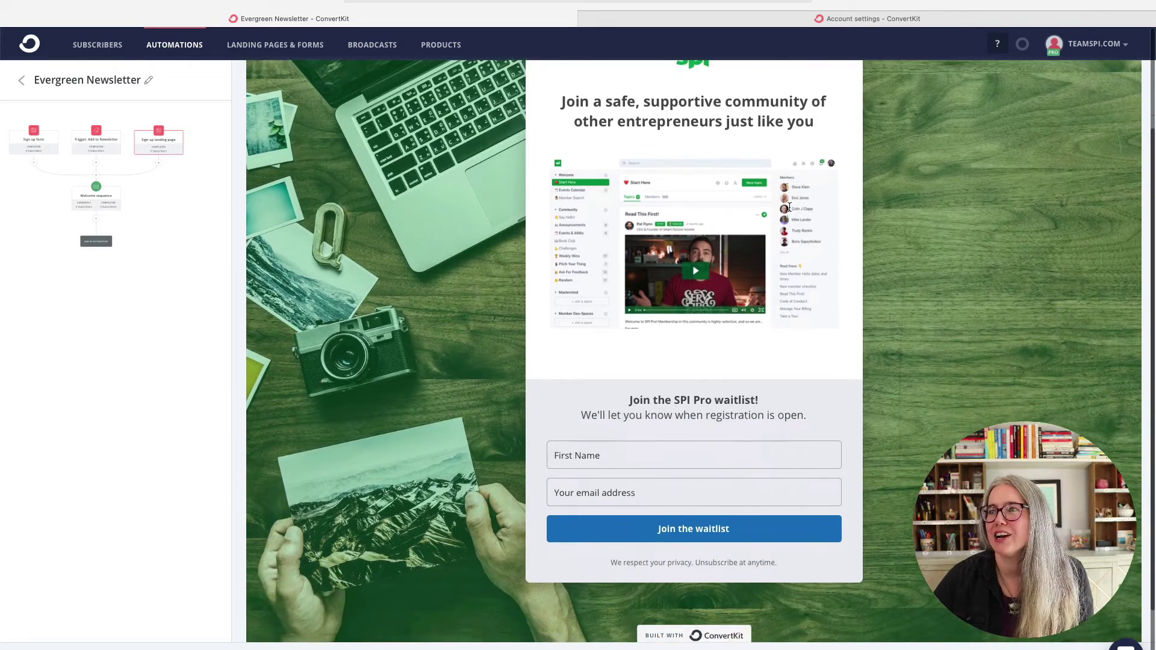
pyautogui.scroll(2, 789, 205)
pyautogui.scroll(1, 788, 209)
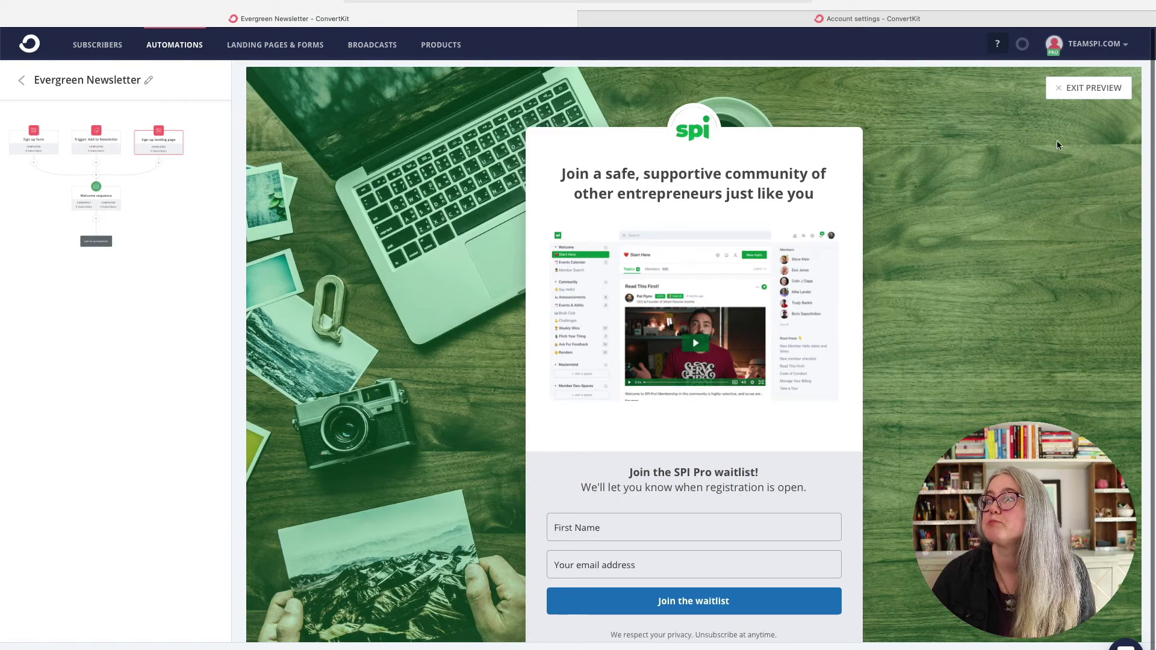
pyautogui.click(1065, 88)
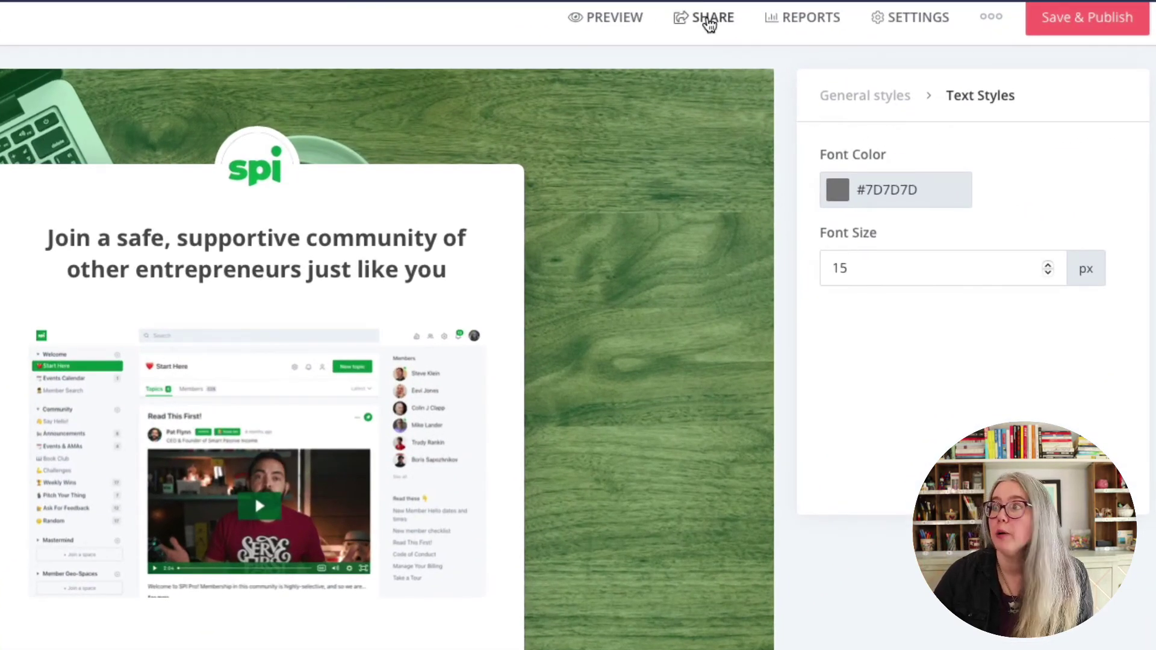
# Check the landing page's sharing options, and save and publish the page to return to the automation
pyautogui.click(711, 21)
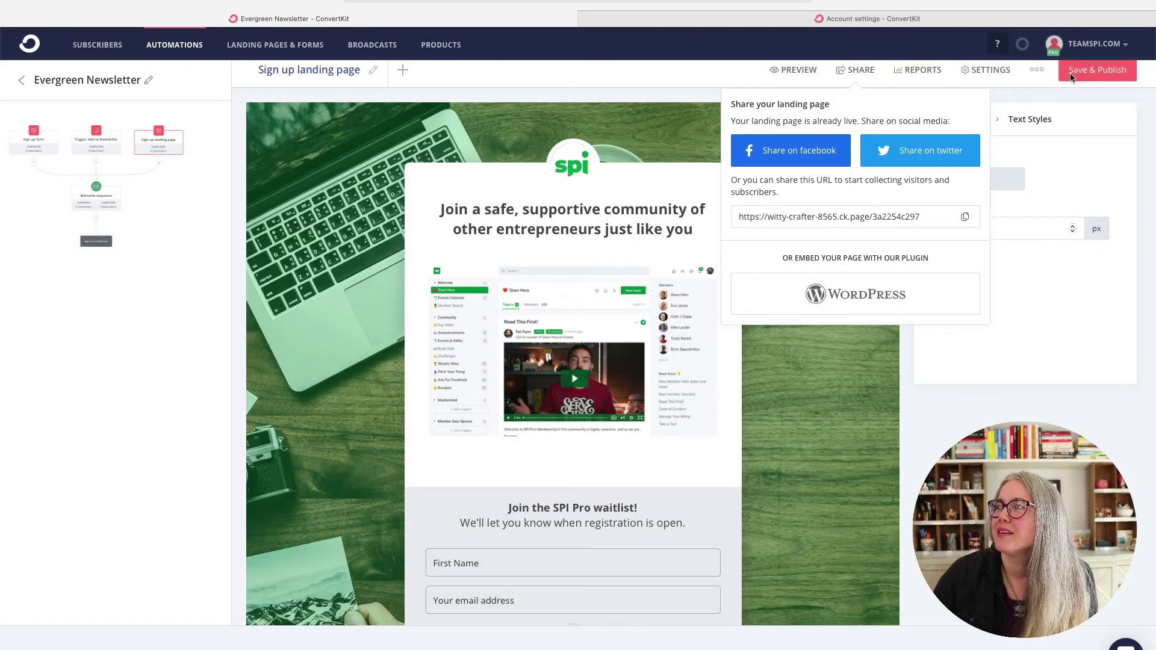
pyautogui.click(1070, 77)
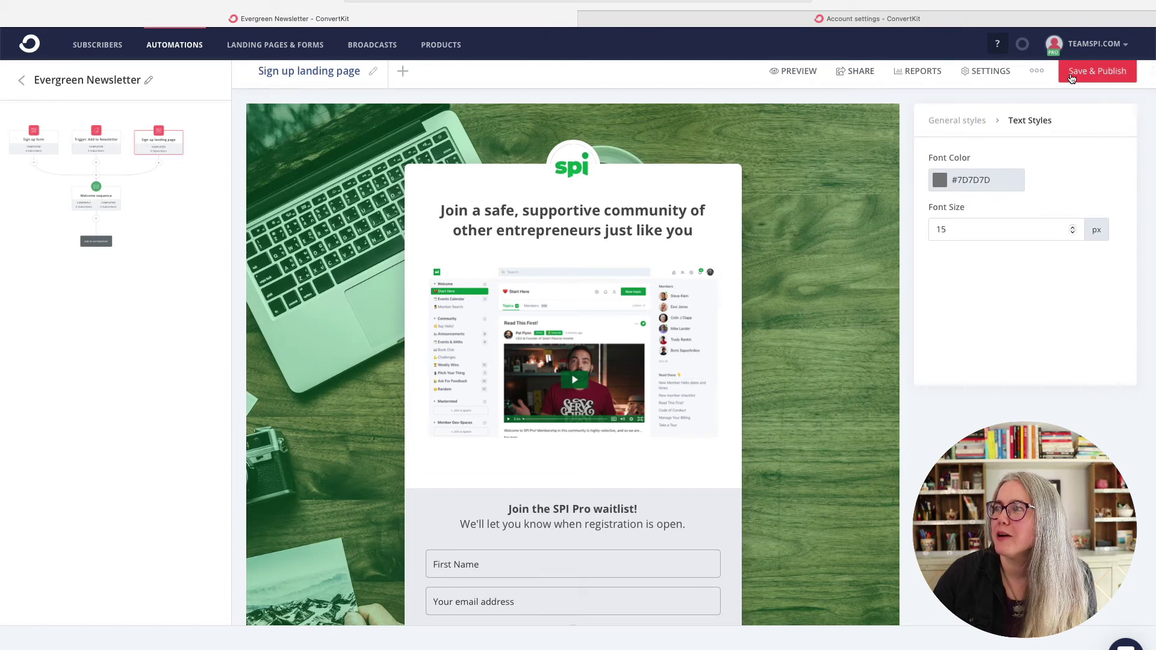
pyautogui.click(1072, 75)
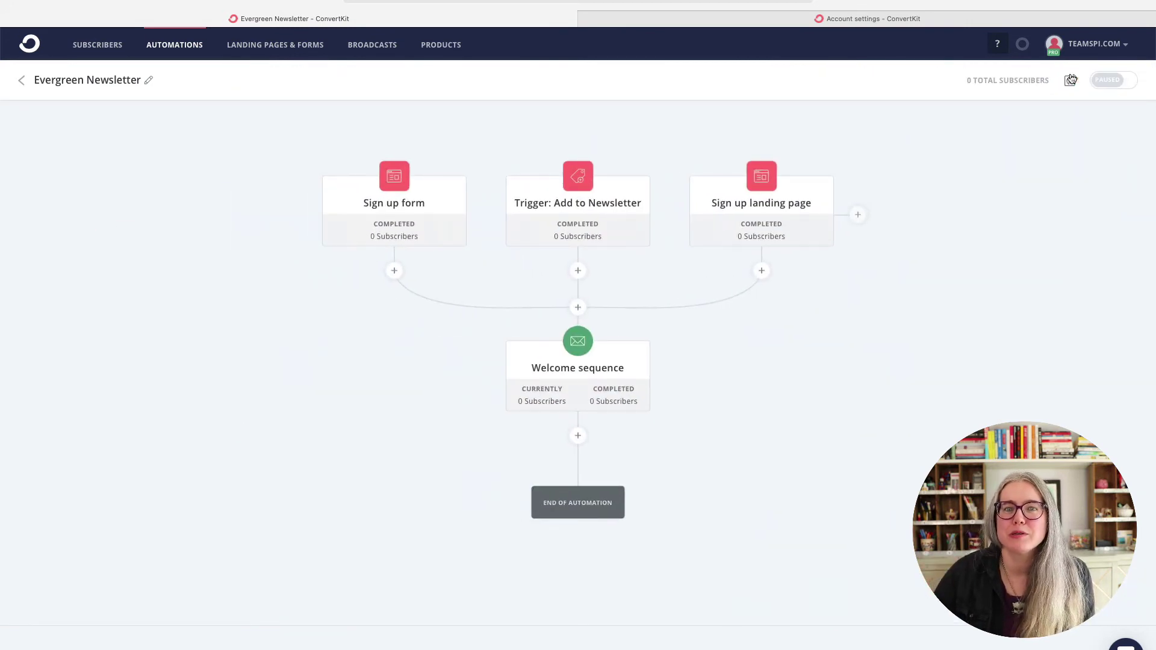
pyautogui.moveTo(783, 183)
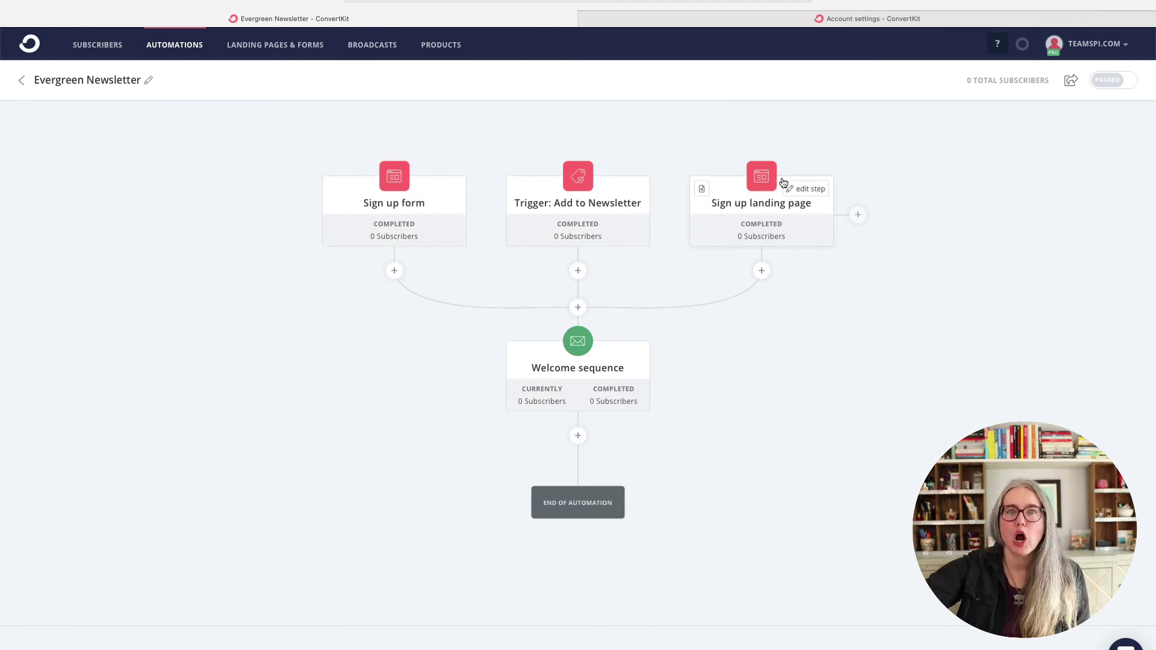